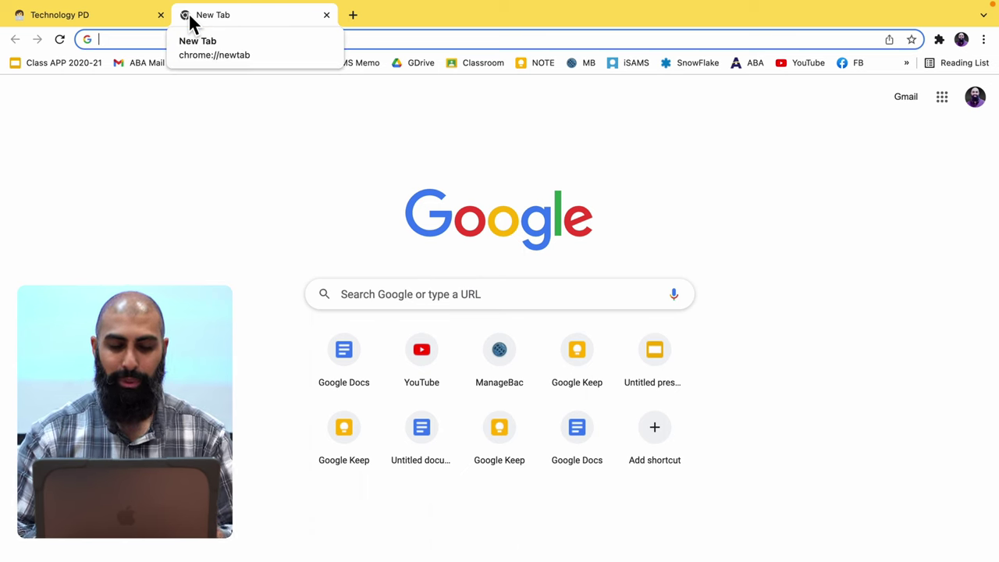
Reach the Chrome Web Store through a Google search and search it for 'screencastify'.
{"action": "type", "text": "chrome "}
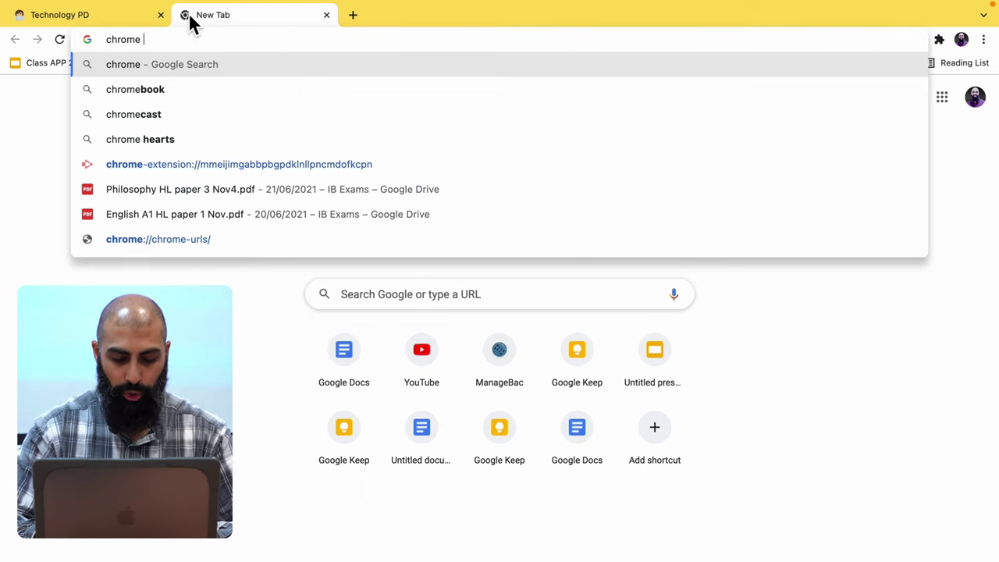
{"action": "type", "text": "web st"}
{"action": "key", "text": "Return"}
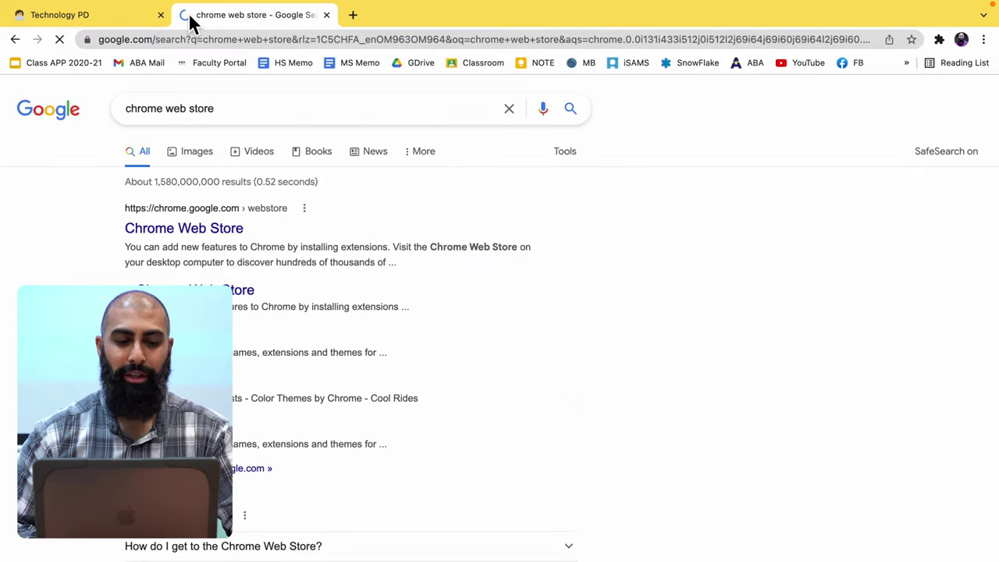
{"action": "left_click", "coordinate": [186, 237]}
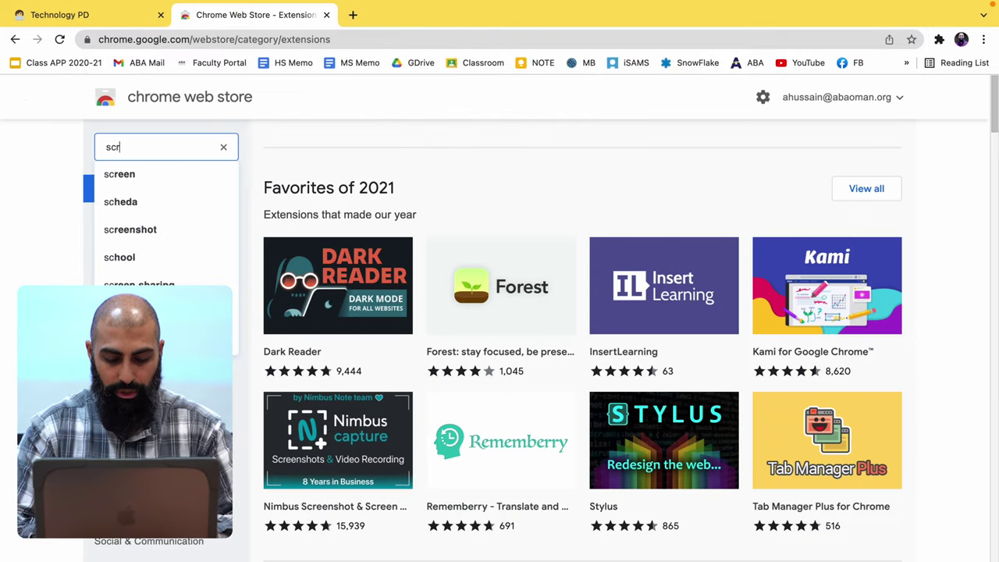
{"action": "type", "text": "een"}
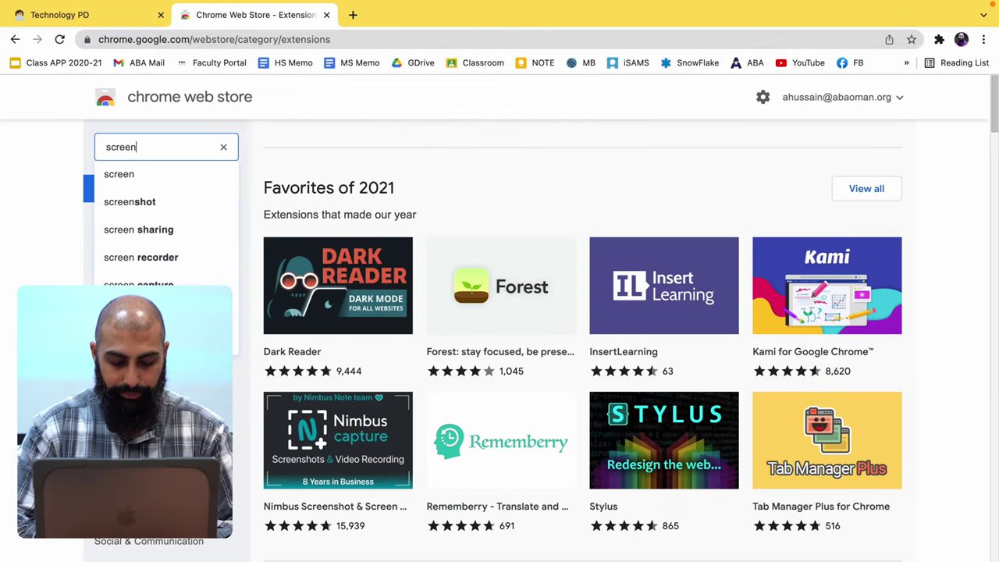
{"action": "type", "text": "castify"}
{"action": "key", "text": "Return"}
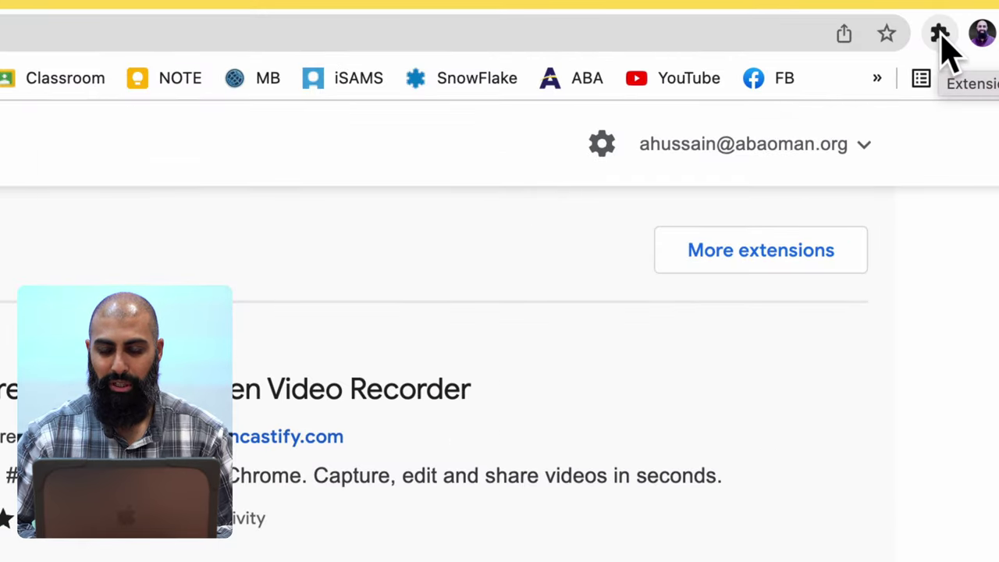
Open Screencastify - Screen Video Recorder from Chrome's Extensions list.
{"action": "left_click", "coordinate": [941, 34]}
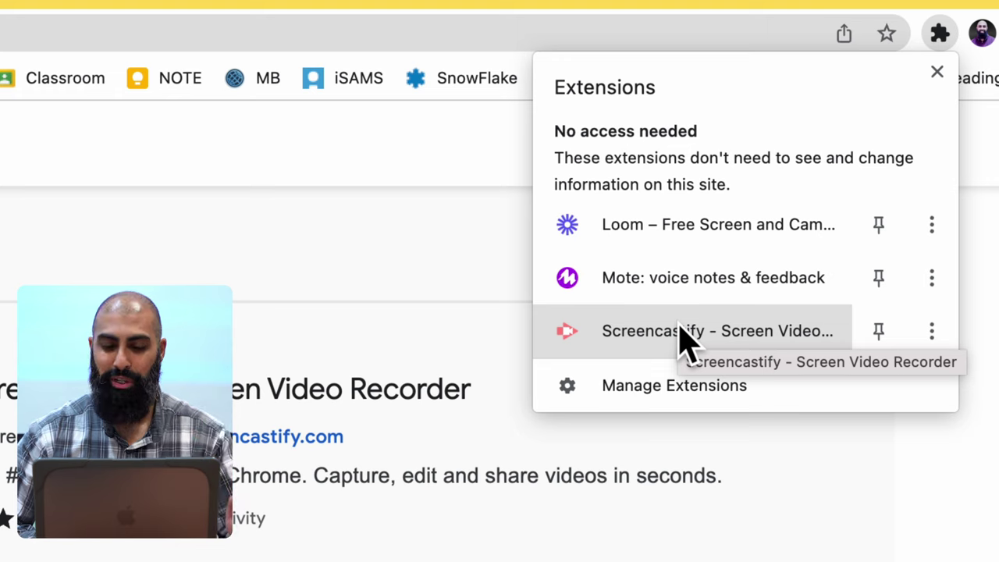
{"action": "left_click", "coordinate": [681, 327]}
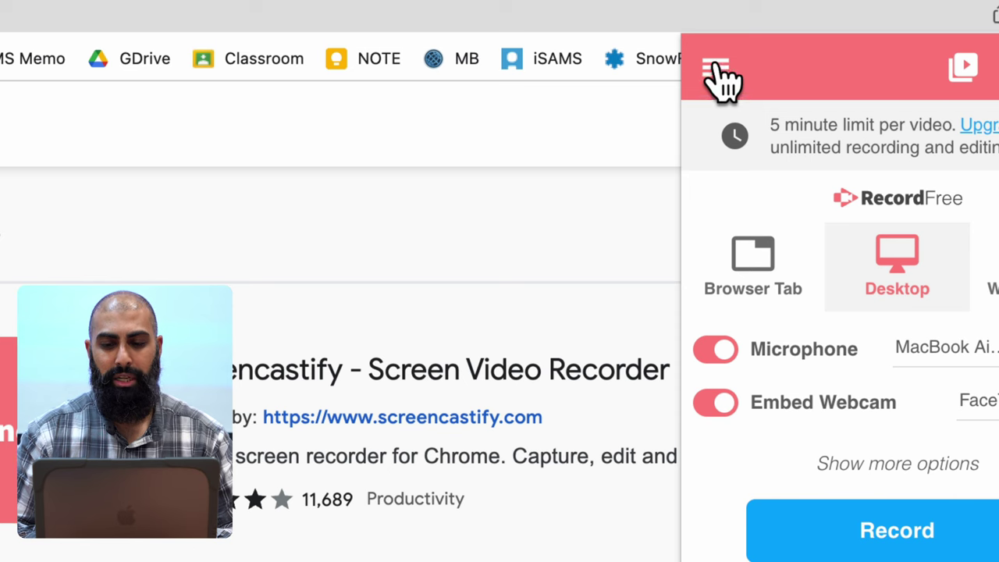
Open Screencastify's Options page from its menu to see the Google Drive save location.
{"action": "left_click", "coordinate": [716, 67]}
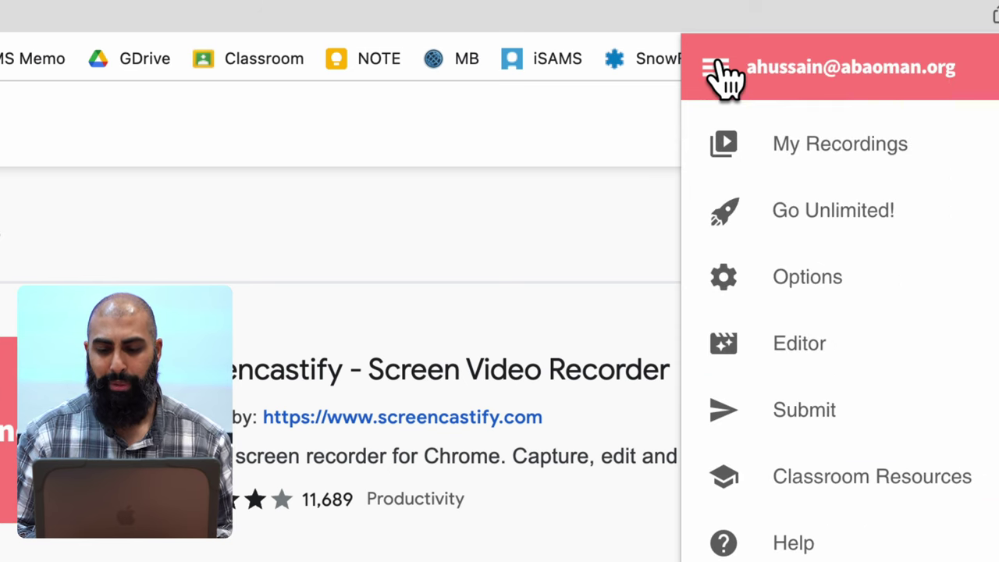
{"action": "left_click", "coordinate": [803, 277]}
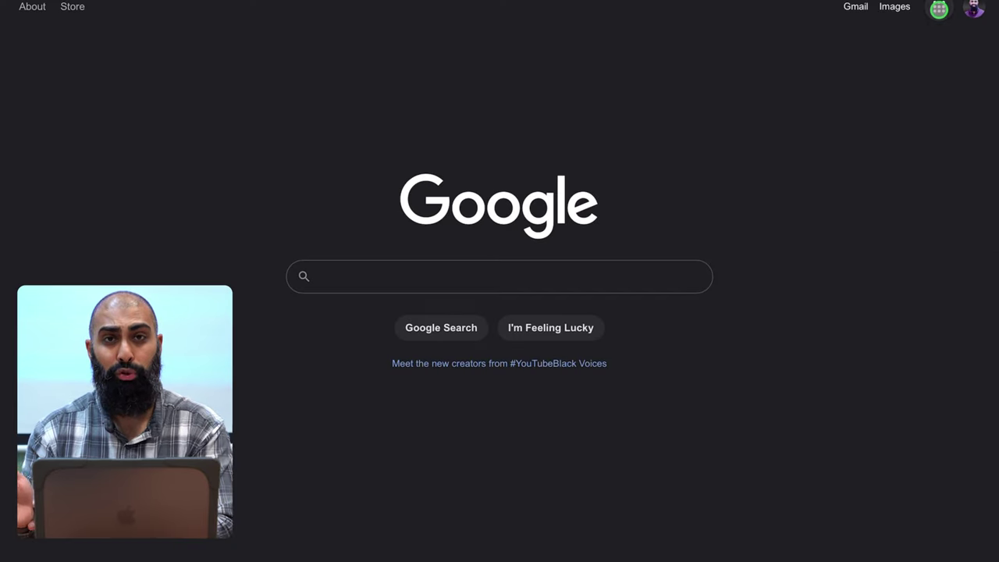
Open the Screencastify folder in Google Drive and browse its .webm recordings as thumbnails.
{"action": "left_click", "coordinate": [939, 8]}
{"action": "left_click", "coordinate": [939, 78]}
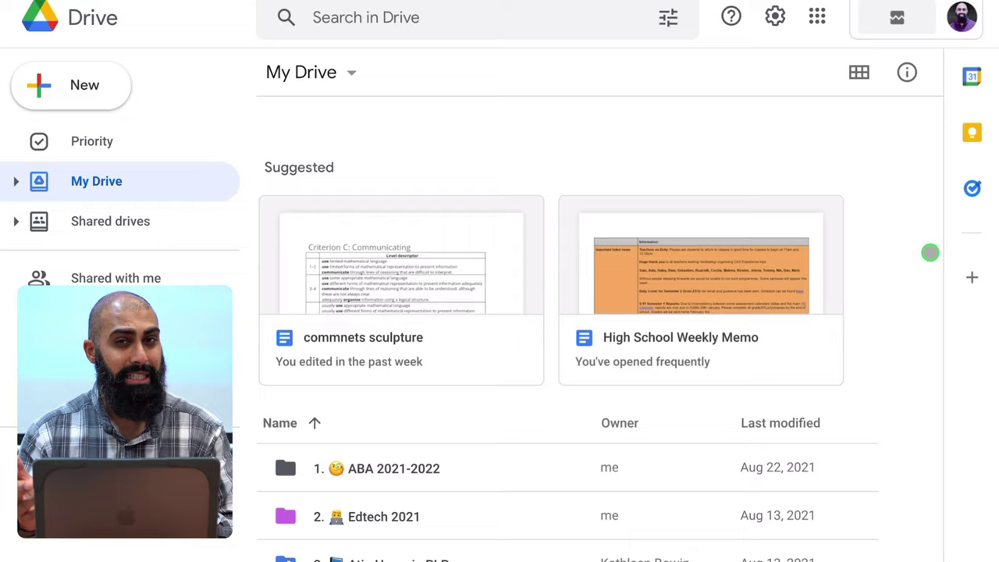
{"action": "scroll", "coordinate": [930, 252], "scroll_direction": "down", "scroll_amount": 20}
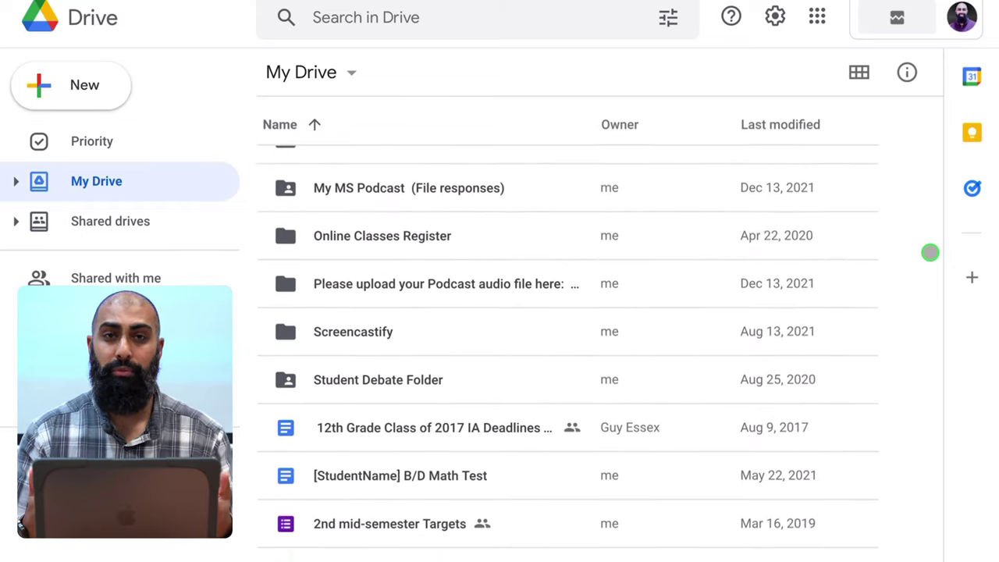
{"action": "double_click", "coordinate": [330, 315]}
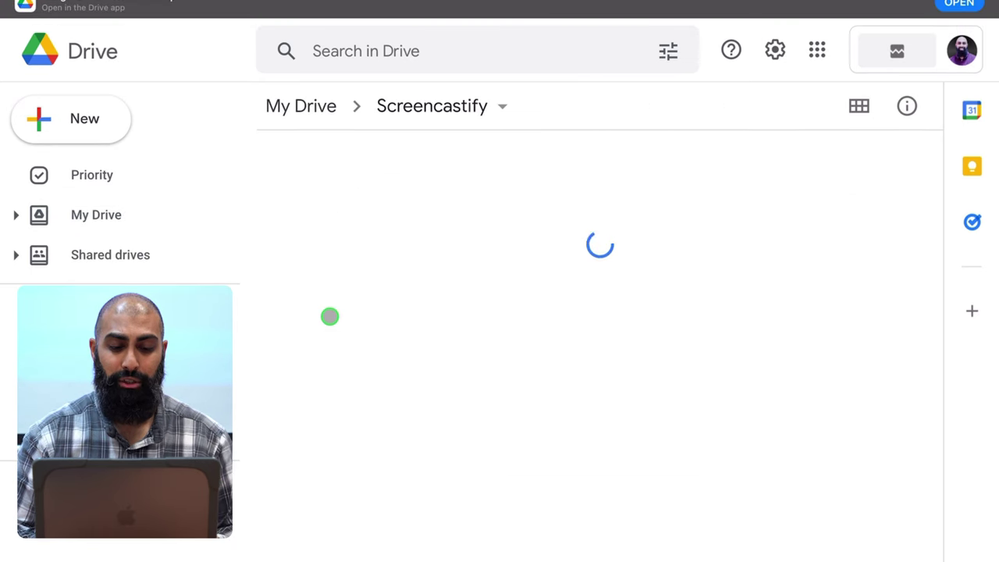
{"action": "scroll", "coordinate": [521, 373], "scroll_direction": "down", "scroll_amount": 5}
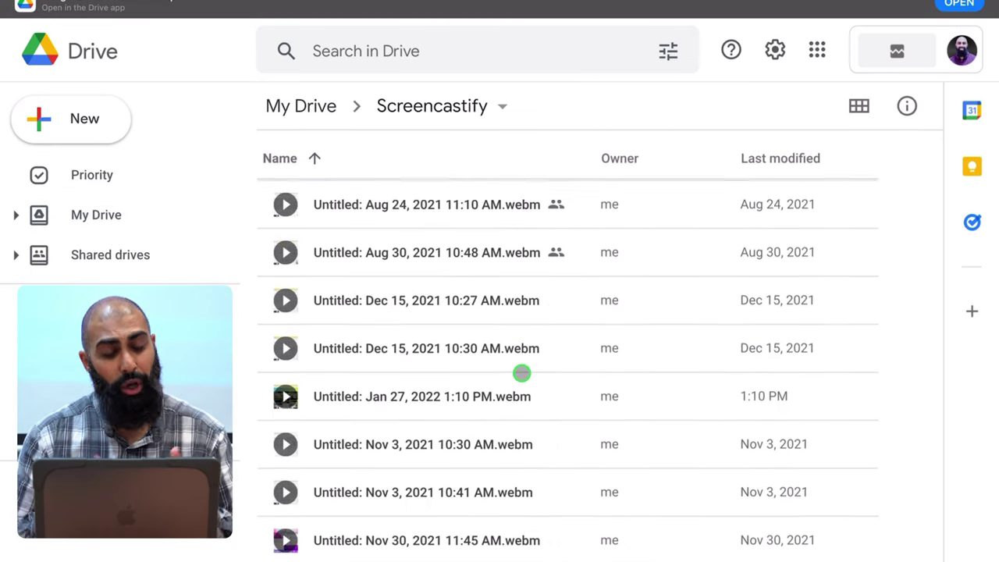
{"action": "left_click", "coordinate": [859, 106]}
{"action": "scroll", "coordinate": [541, 374], "scroll_direction": "down", "scroll_amount": 3}
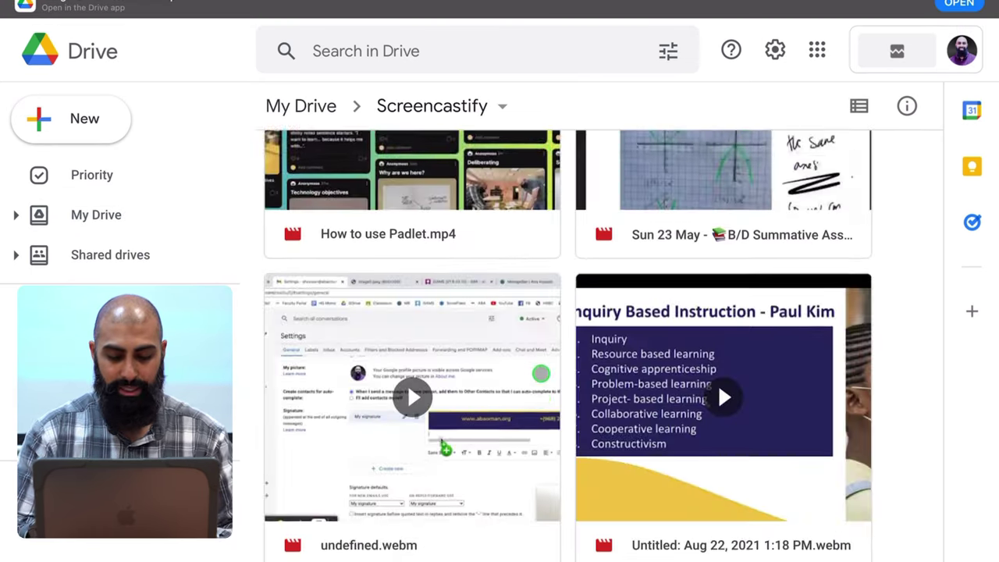
{"action": "scroll", "coordinate": [541, 373], "scroll_direction": "down", "scroll_amount": 15}
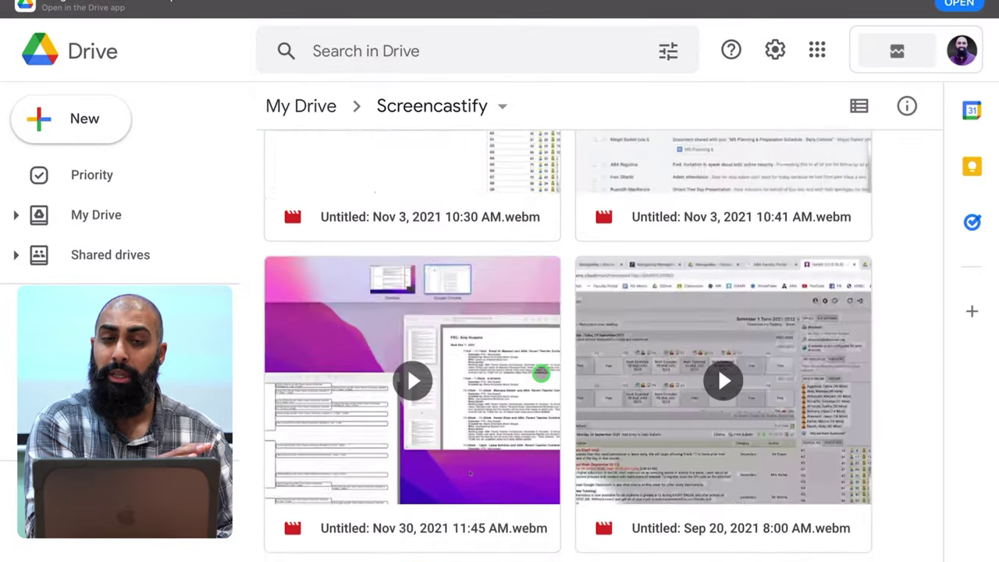
{"action": "scroll", "coordinate": [541, 373], "scroll_direction": "down", "scroll_amount": 3}
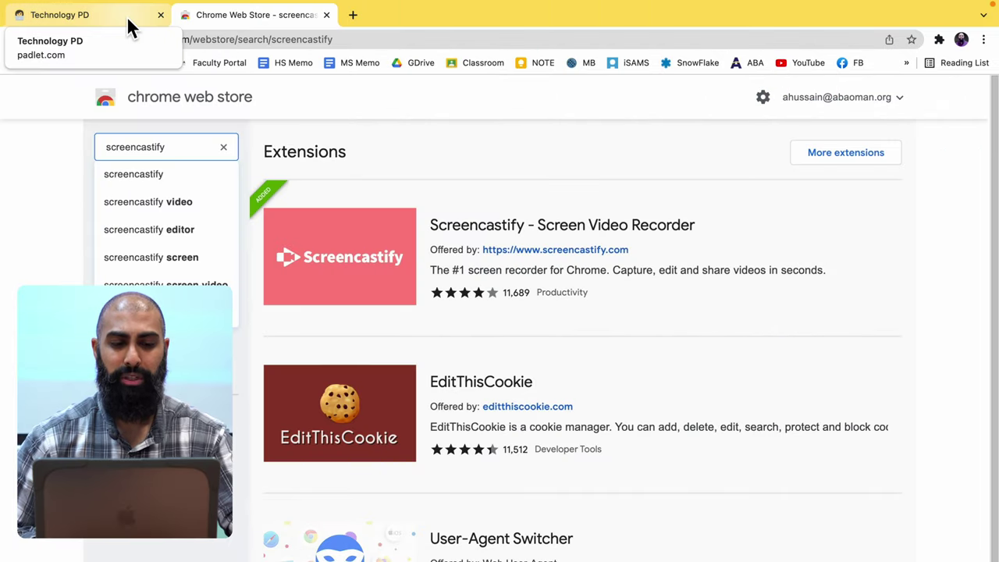
Switch to the Technology PD Padlet board and open the Screencastify recorder from Extensions.
{"action": "left_click", "coordinate": [127, 16]}
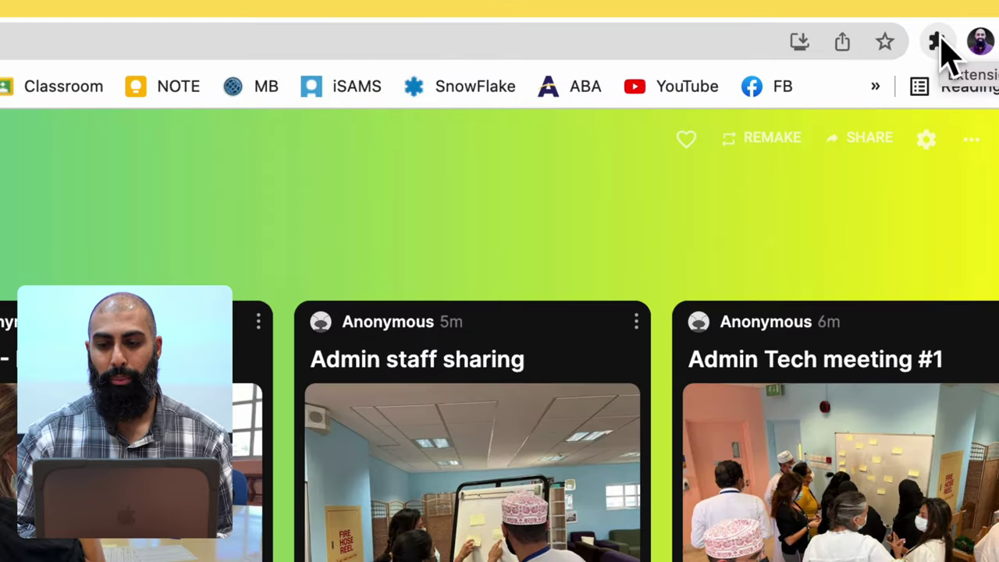
{"action": "left_click", "coordinate": [939, 39]}
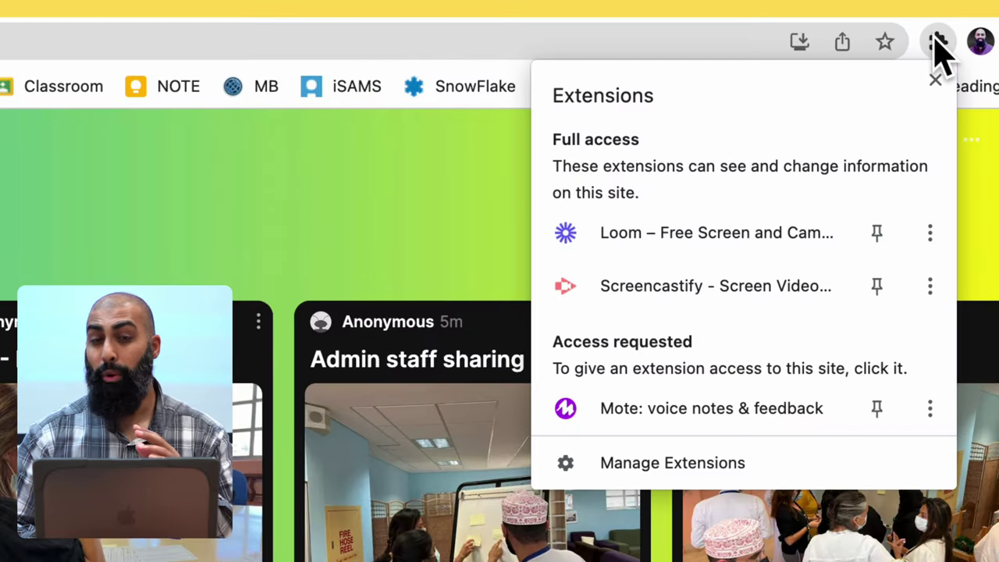
{"action": "left_click", "coordinate": [689, 287]}
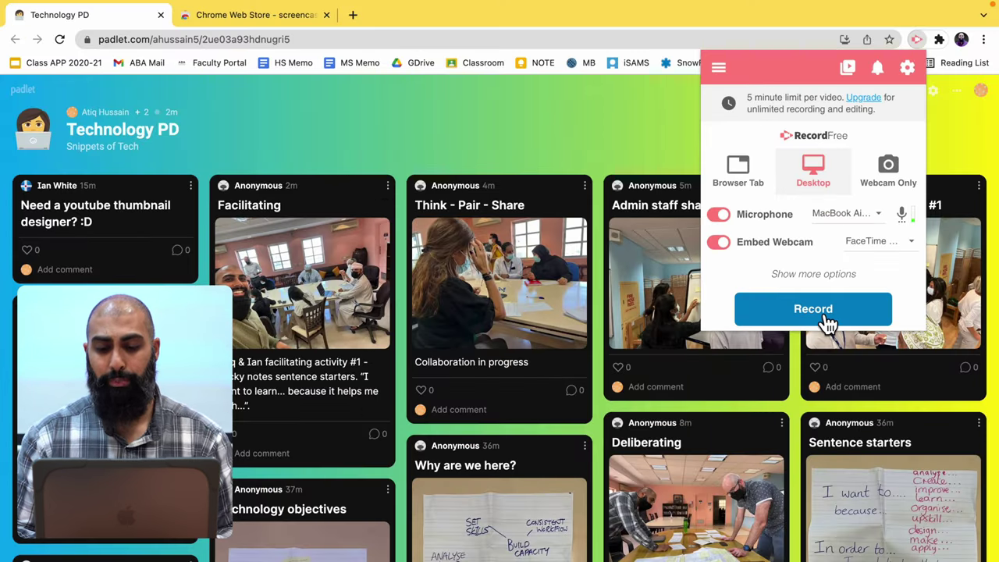
Start a Screencastify recording that shares the entire screen.
{"action": "left_click", "coordinate": [828, 323]}
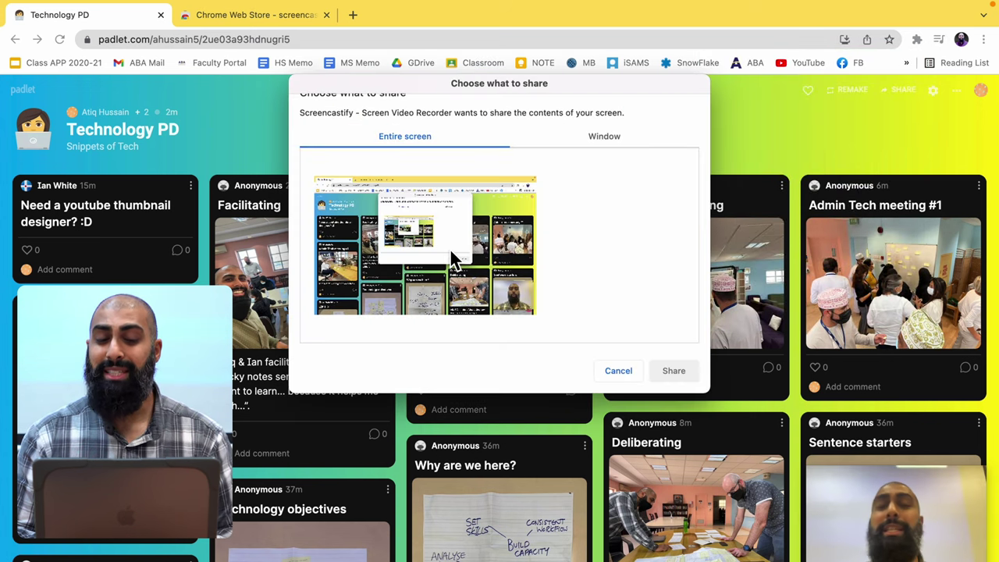
{"action": "left_click", "coordinate": [451, 258]}
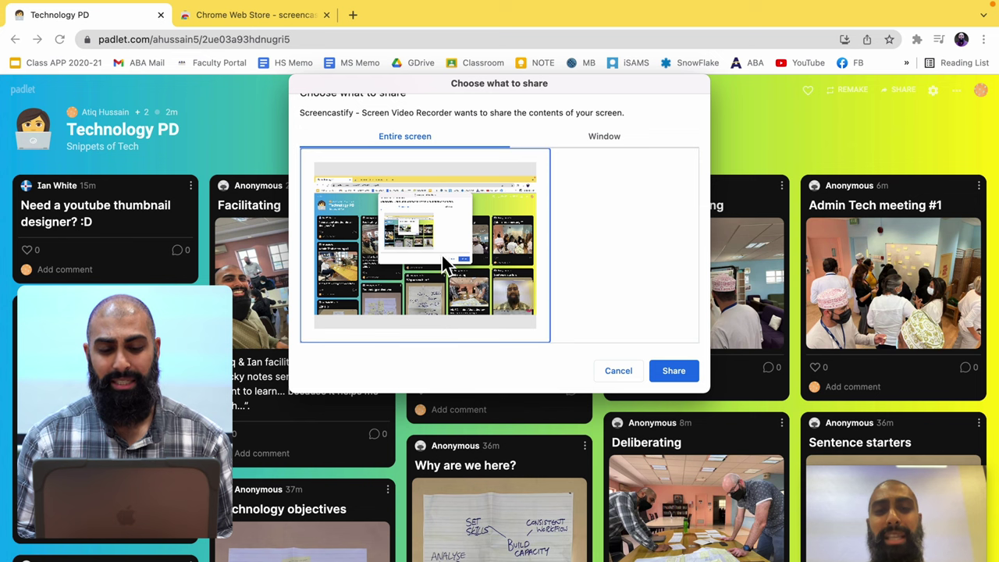
{"action": "left_click", "coordinate": [674, 373]}
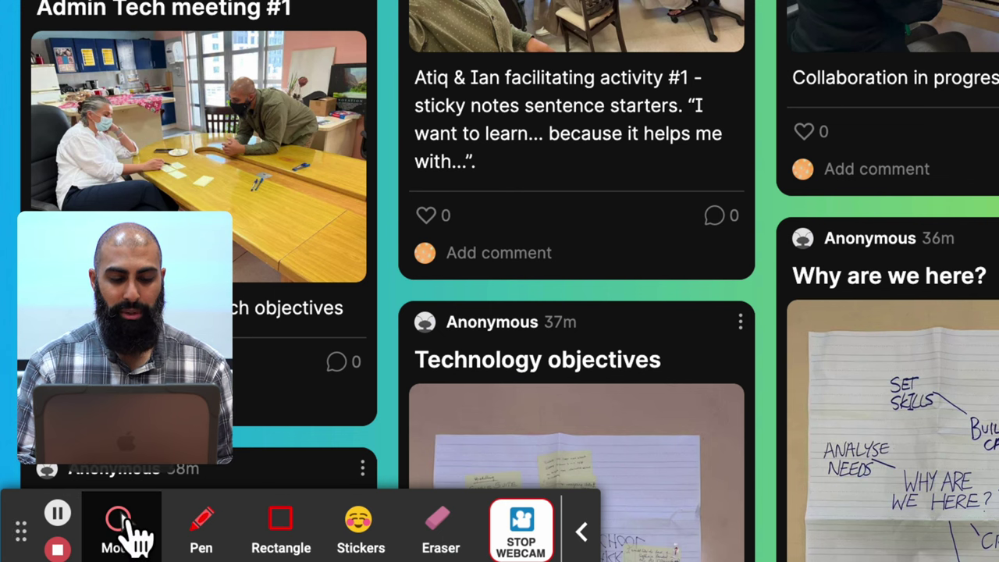
Try the spotlight and fireworks pointer effects, then settle on highlighting clicks.
{"action": "left_click", "coordinate": [124, 521]}
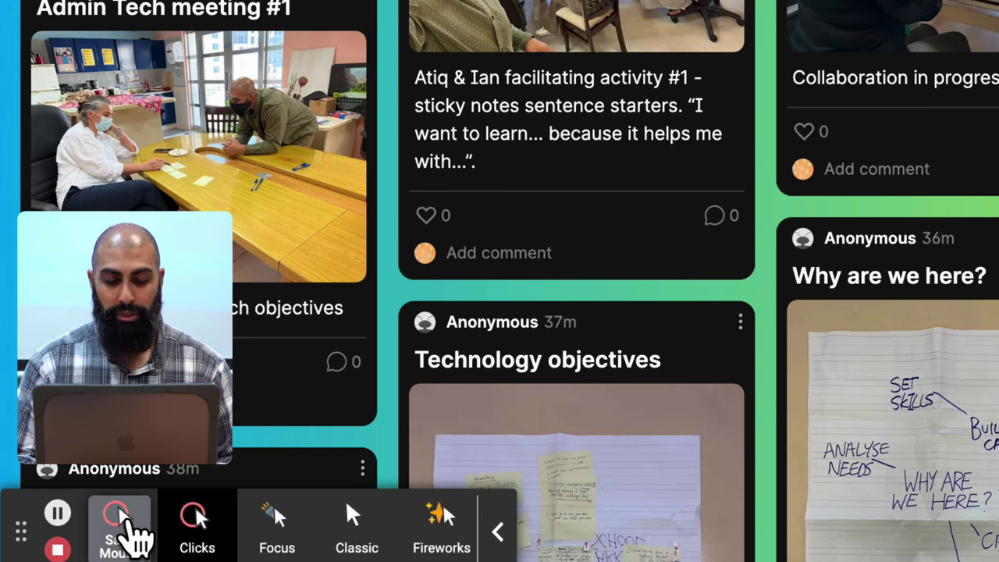
{"action": "left_click", "coordinate": [277, 523]}
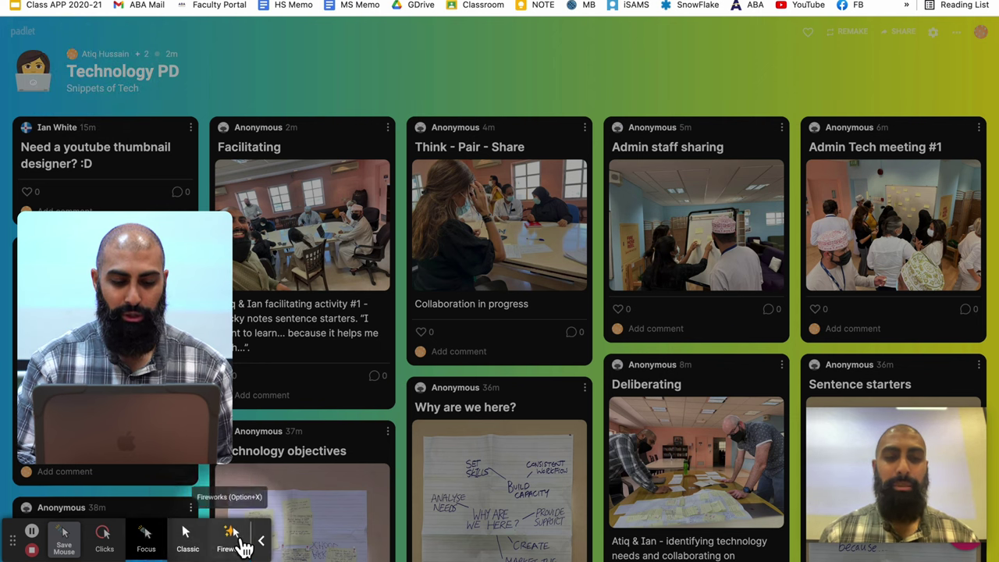
{"action": "left_click", "coordinate": [231, 537]}
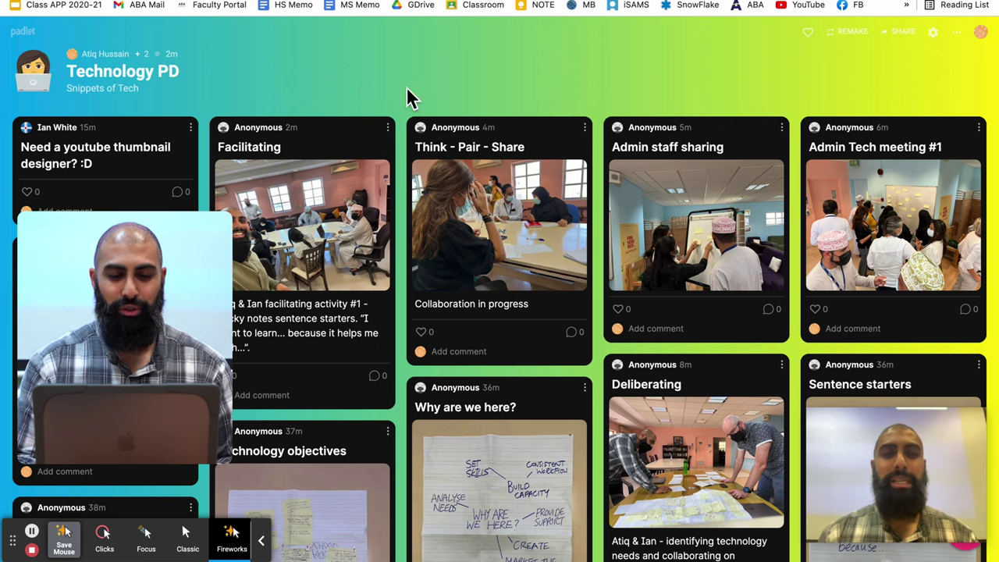
{"action": "left_click", "coordinate": [185, 537]}
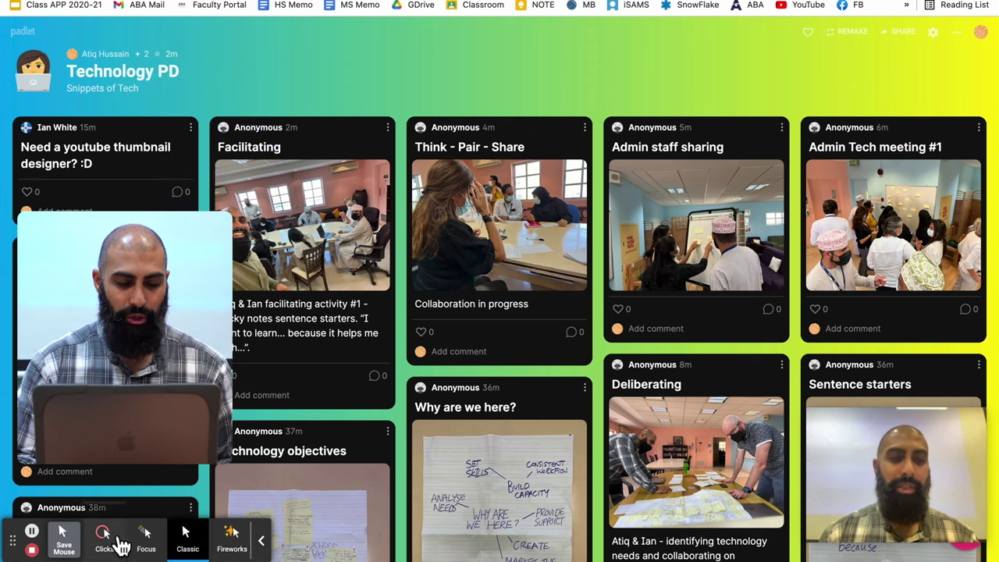
{"action": "left_click", "coordinate": [104, 537]}
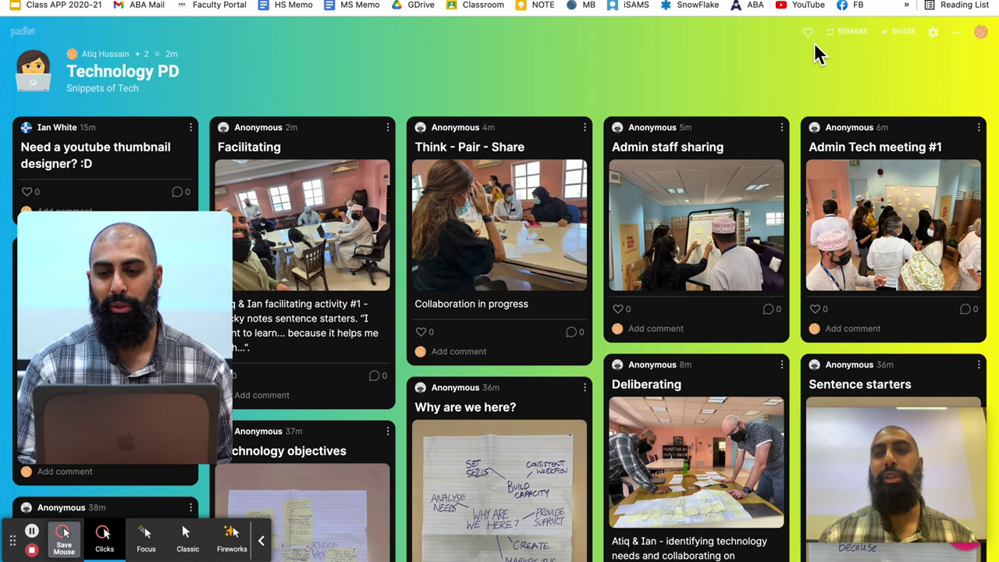
Copy the Padlet board's link, close the share panel, and collapse the recording toolbar.
{"action": "left_click", "coordinate": [904, 33]}
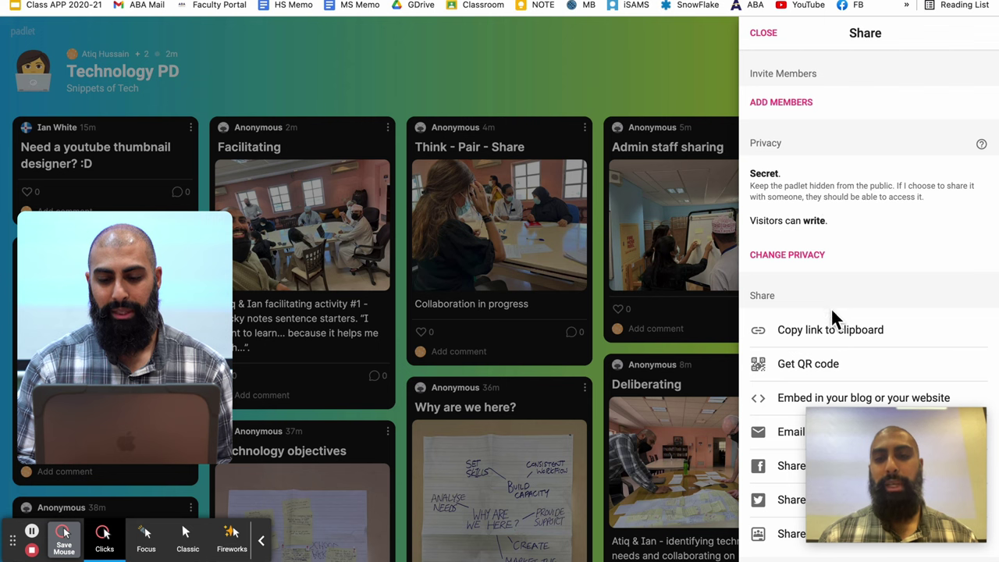
{"action": "left_click", "coordinate": [831, 334]}
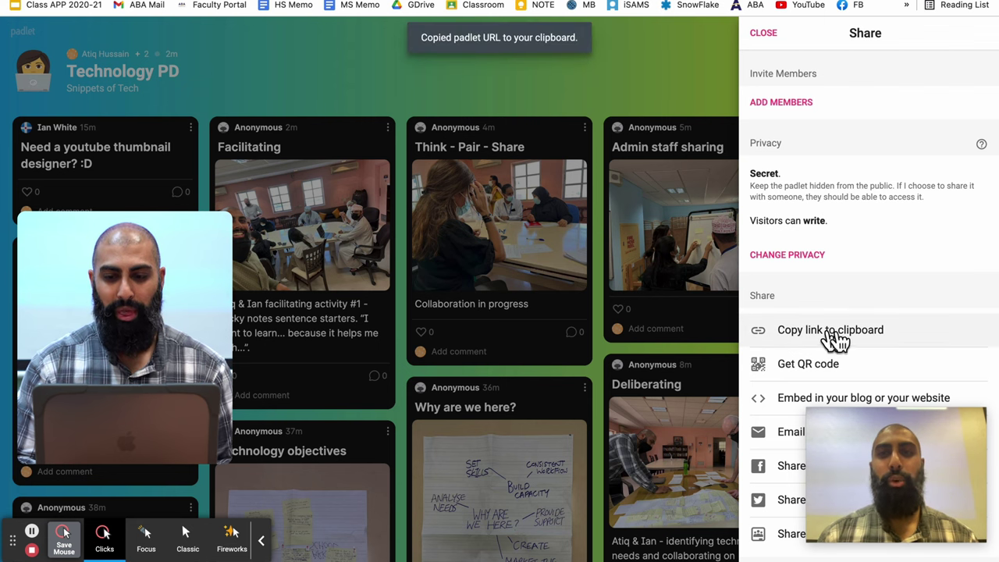
{"action": "left_click", "coordinate": [683, 99]}
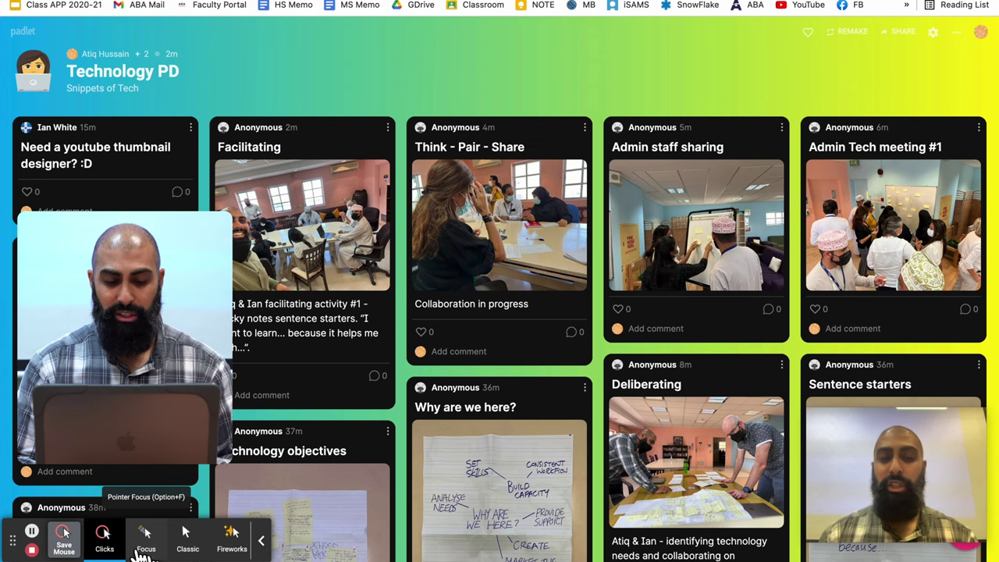
{"action": "left_click", "coordinate": [261, 540]}
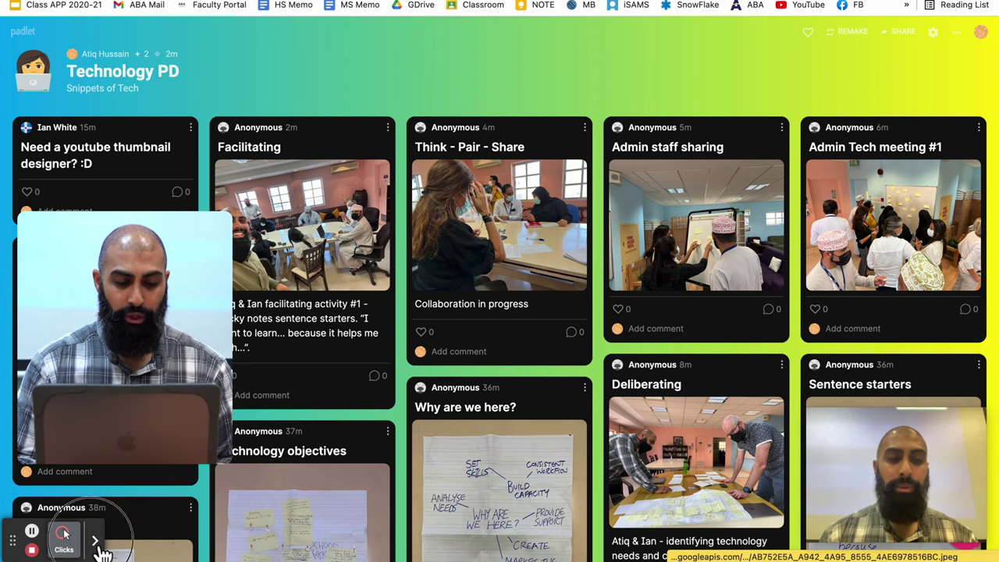
{"action": "left_click", "coordinate": [95, 541]}
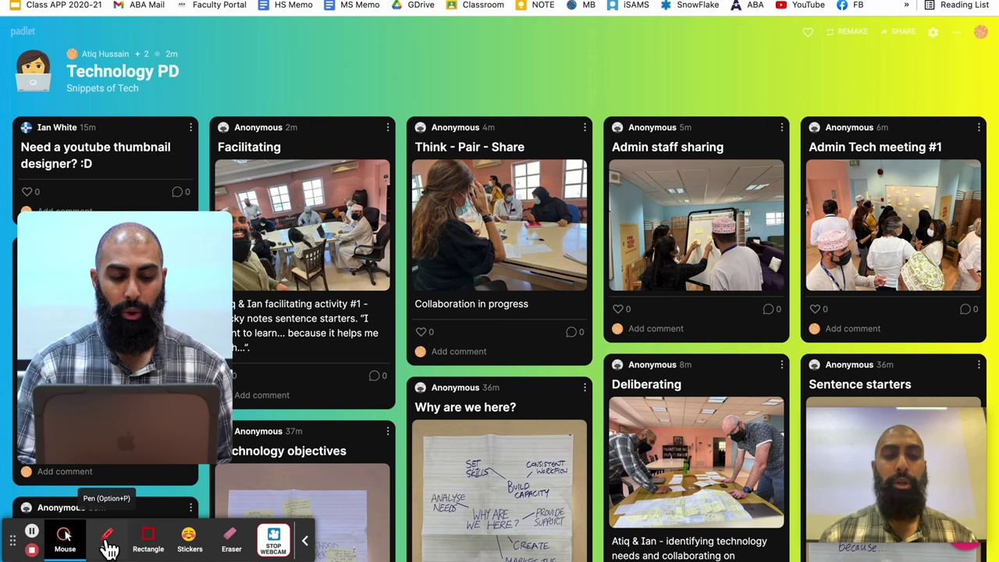
Draw red pen arrows pointing at the board's Remake and Share options.
{"action": "left_click", "coordinate": [107, 539]}
{"action": "mouse_move", "coordinate": [744, 88]}
{"action": "left_mouse_down"}
{"action": "mouse_move", "coordinate": [813, 53]}
{"action": "mouse_move", "coordinate": [797, 48]}
{"action": "mouse_move", "coordinate": [834, 70]}
{"action": "left_mouse_up"}
{"action": "left_click_drag", "start_coordinate": [899, 100], "coordinate": [899, 48]}
{"action": "left_click_drag", "start_coordinate": [888, 74], "coordinate": [921, 61]}
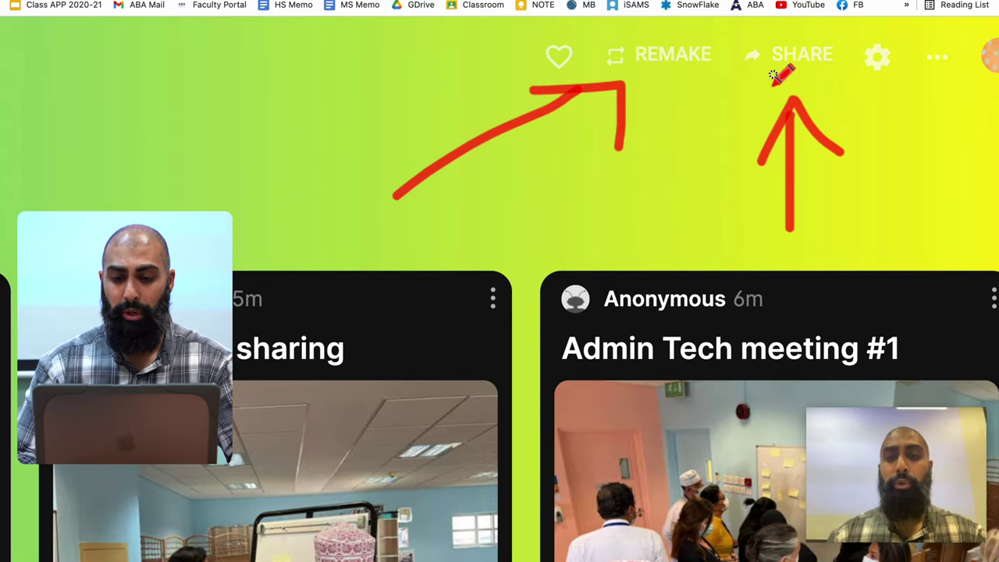
Circle the man in the Deliberating photo, write 'me', and arrow the sticky notes to Sentence starters.
{"action": "scroll", "coordinate": [616, 195], "scroll_direction": "down", "scroll_amount": 10}
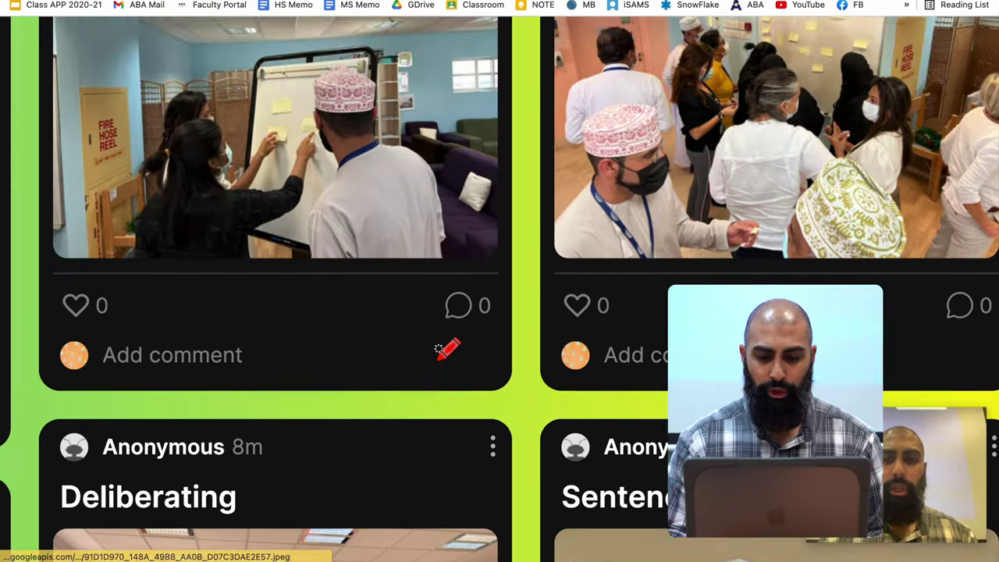
{"action": "scroll", "coordinate": [446, 343], "scroll_direction": "down", "scroll_amount": 5}
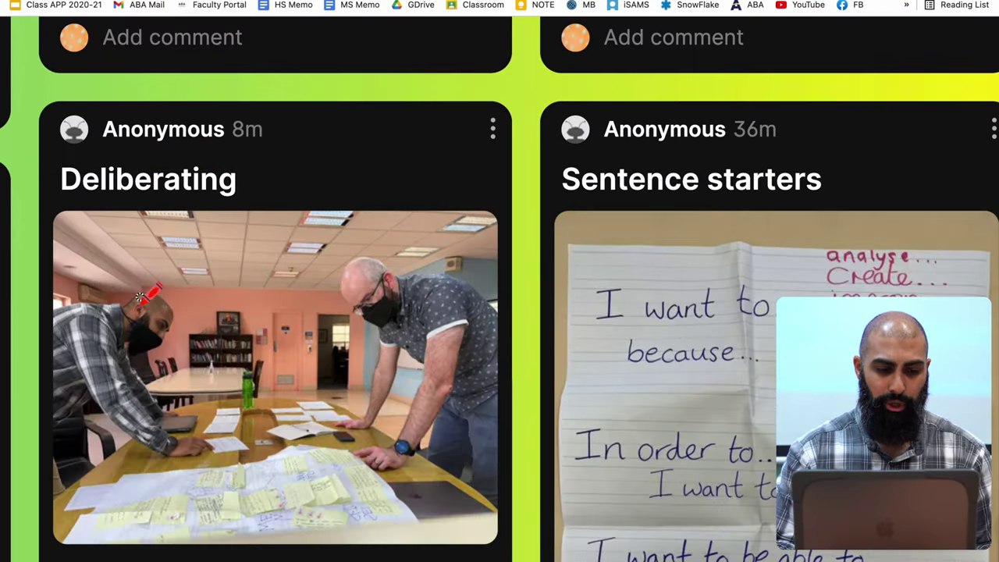
{"action": "mouse_move", "coordinate": [139, 297]}
{"action": "left_mouse_down"}
{"action": "mouse_move", "coordinate": [94, 343]}
{"action": "mouse_move", "coordinate": [176, 301]}
{"action": "left_mouse_up"}
{"action": "left_click_drag", "start_coordinate": [286, 217], "coordinate": [257, 287]}
{"action": "left_click_drag", "start_coordinate": [212, 251], "coordinate": [199, 318]}
{"action": "left_click_drag", "start_coordinate": [308, 192], "coordinate": [449, 135]}
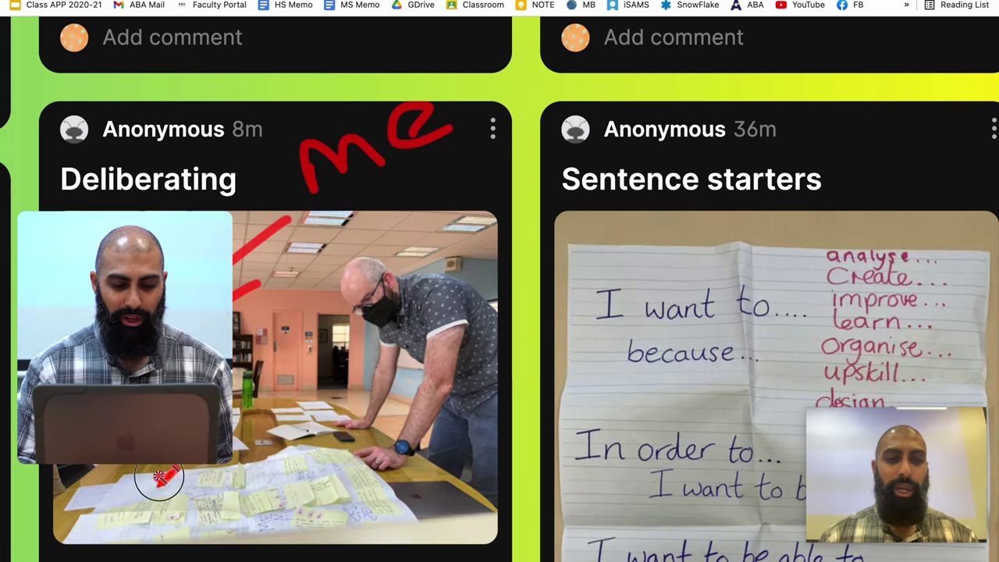
{"action": "mouse_move", "coordinate": [152, 477]}
{"action": "left_mouse_down"}
{"action": "mouse_move", "coordinate": [380, 487]}
{"action": "mouse_move", "coordinate": [336, 530]}
{"action": "mouse_move", "coordinate": [139, 554]}
{"action": "mouse_move", "coordinate": [149, 482]}
{"action": "left_mouse_up"}
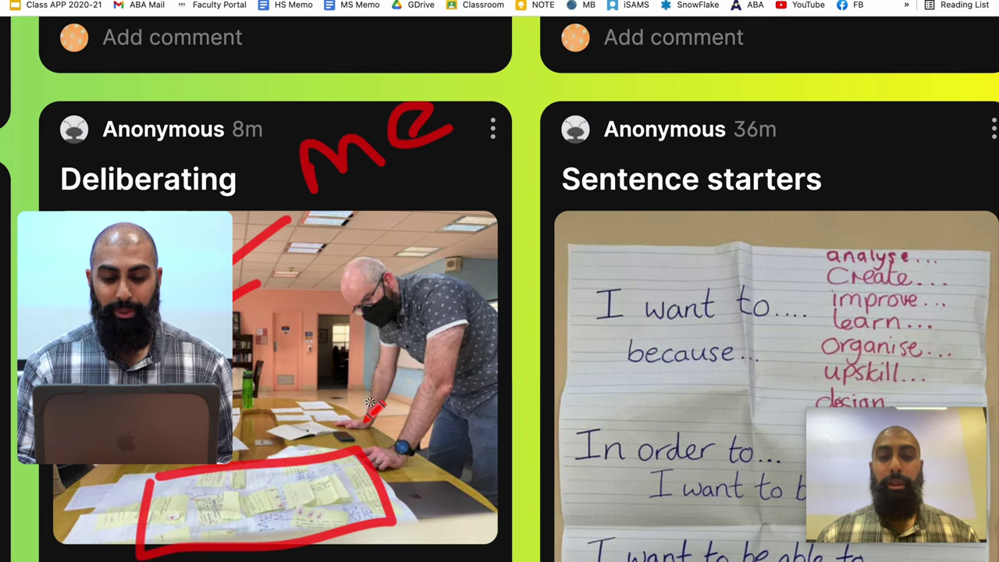
{"action": "mouse_move", "coordinate": [356, 464]}
{"action": "left_mouse_down"}
{"action": "mouse_move", "coordinate": [576, 340]}
{"action": "mouse_move", "coordinate": [541, 338]}
{"action": "mouse_move", "coordinate": [589, 381]}
{"action": "left_mouse_up"}
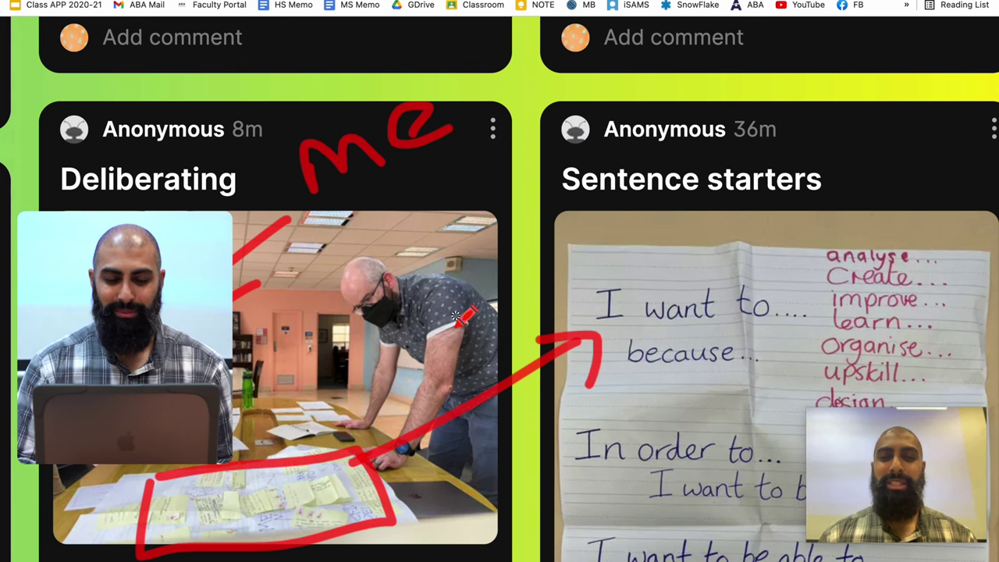
{"action": "key", "text": "ctrl+0"}
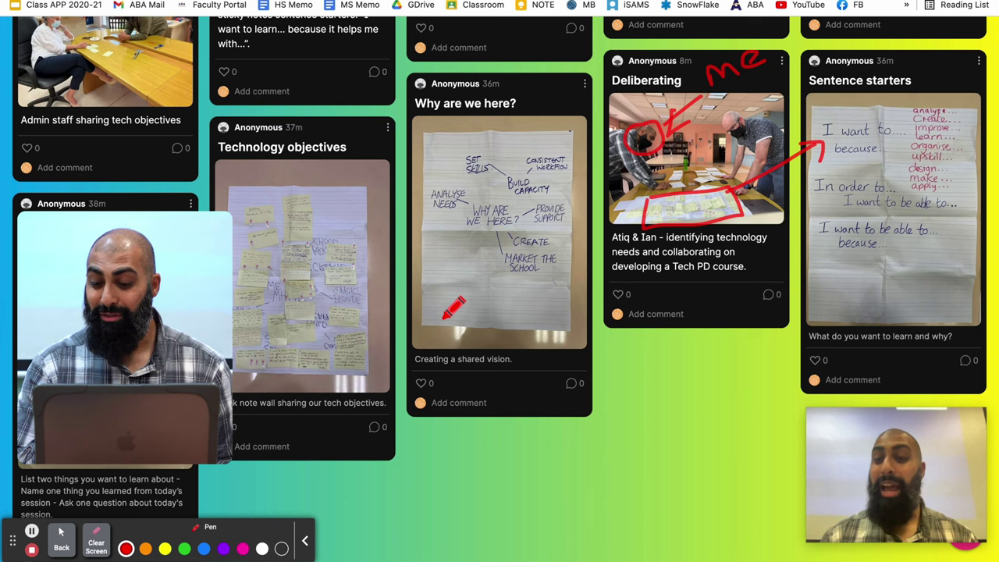
{"action": "mouse_move", "coordinate": [685, 497]}
{"action": "left_mouse_down"}
{"action": "mouse_move", "coordinate": [769, 477]}
{"action": "mouse_move", "coordinate": [743, 473]}
{"action": "mouse_move", "coordinate": [779, 511]}
{"action": "left_mouse_up"}
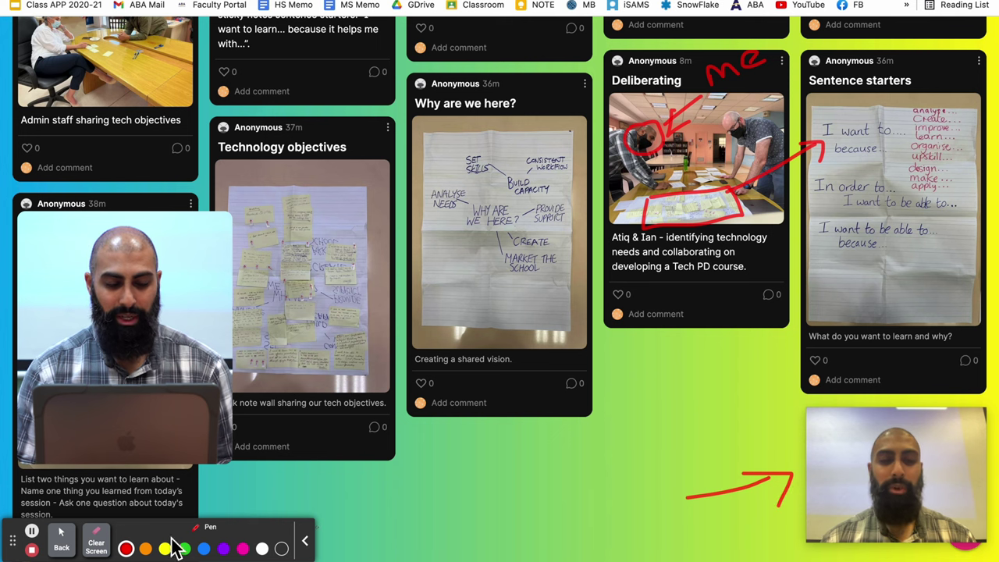
Erase the pen drawings, return to the normal pointer, and move the webcam window up over the board.
{"action": "left_click", "coordinate": [96, 547]}
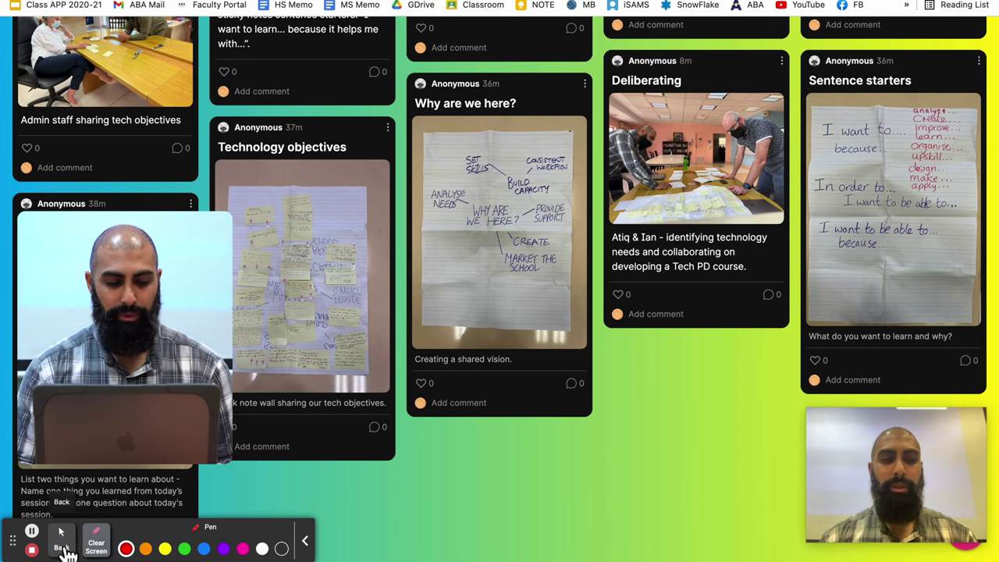
{"action": "left_click", "coordinate": [61, 538]}
{"action": "mouse_move", "coordinate": [885, 467]}
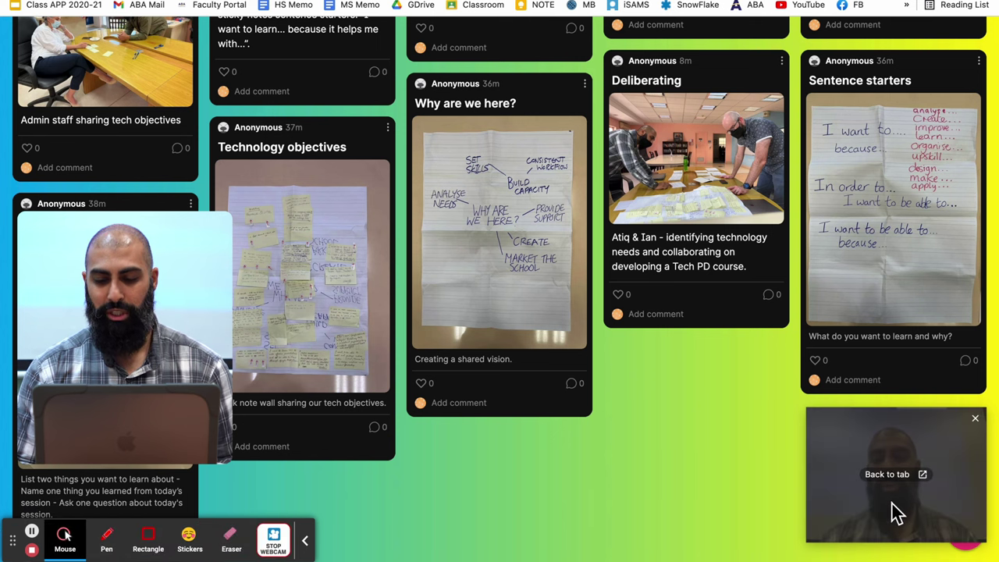
{"action": "left_click_drag", "start_coordinate": [896, 512], "coordinate": [674, 242]}
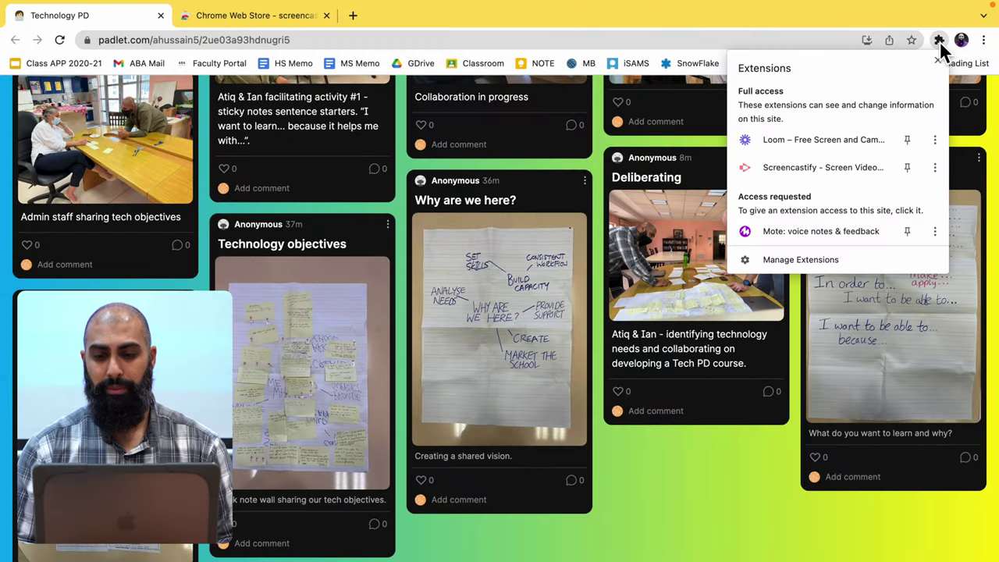
Launch the Screencastify Editor from the extension's main menu.
{"action": "left_click", "coordinate": [789, 168]}
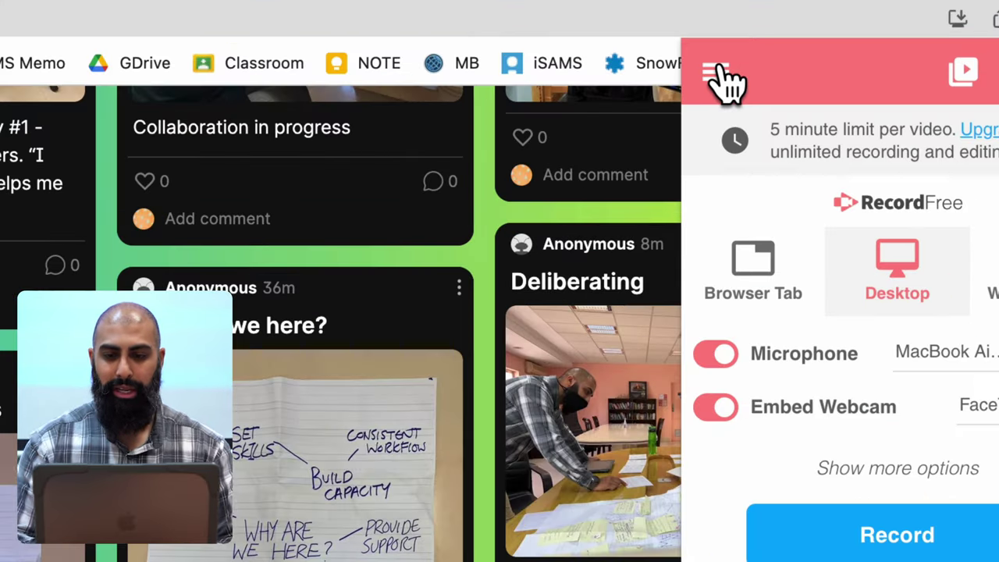
{"action": "left_click", "coordinate": [720, 72]}
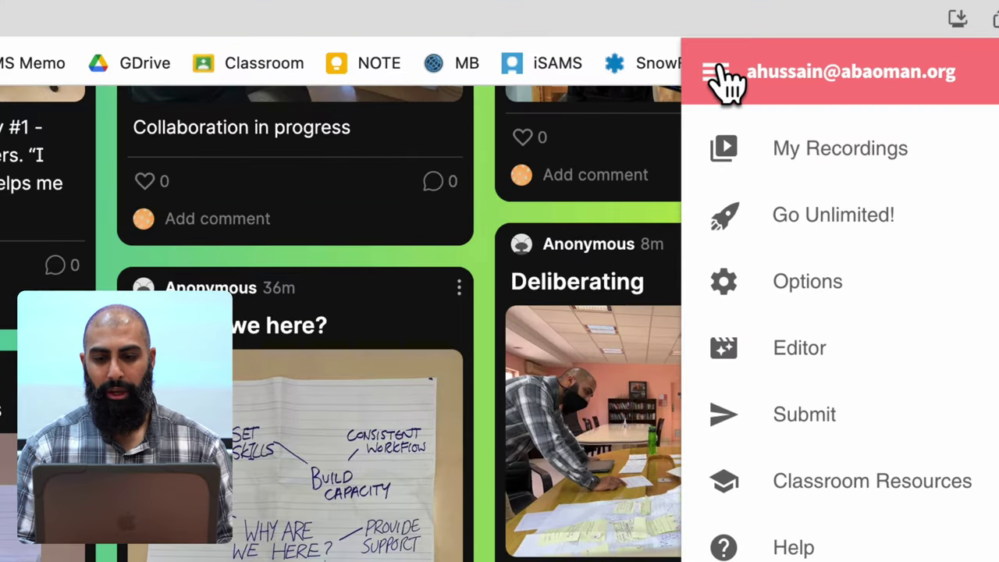
{"action": "left_click", "coordinate": [804, 364]}
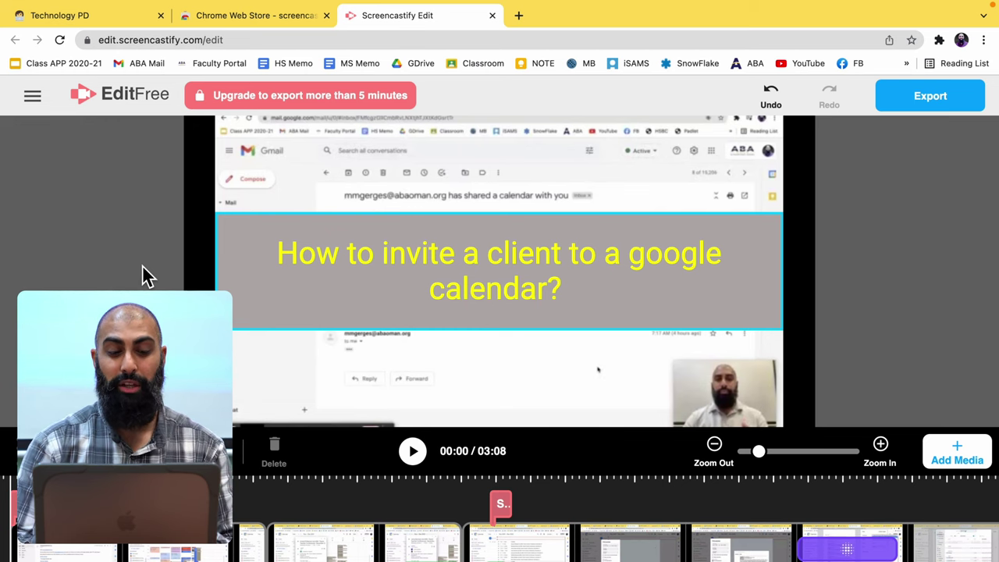
Load the Jan 27, 2022 Padlet recording (03:38) from My Videos into the editor.
{"action": "left_click", "coordinate": [32, 99]}
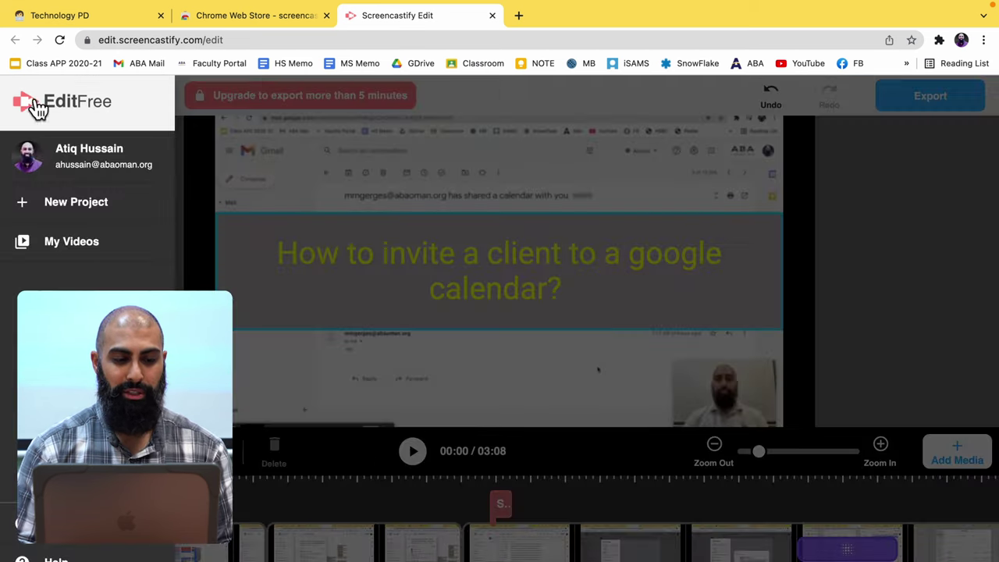
{"action": "left_click", "coordinate": [72, 243]}
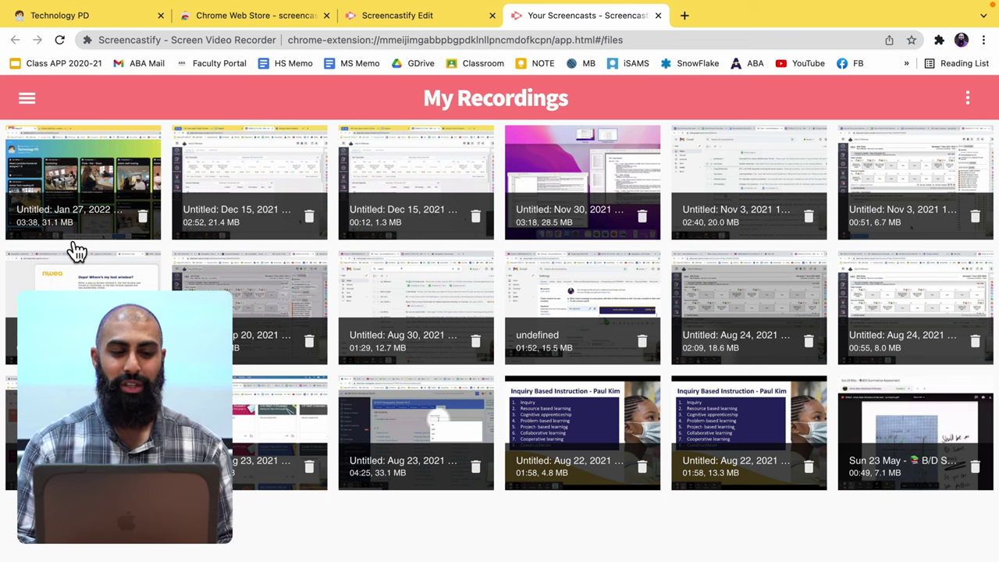
{"action": "left_click", "coordinate": [84, 190]}
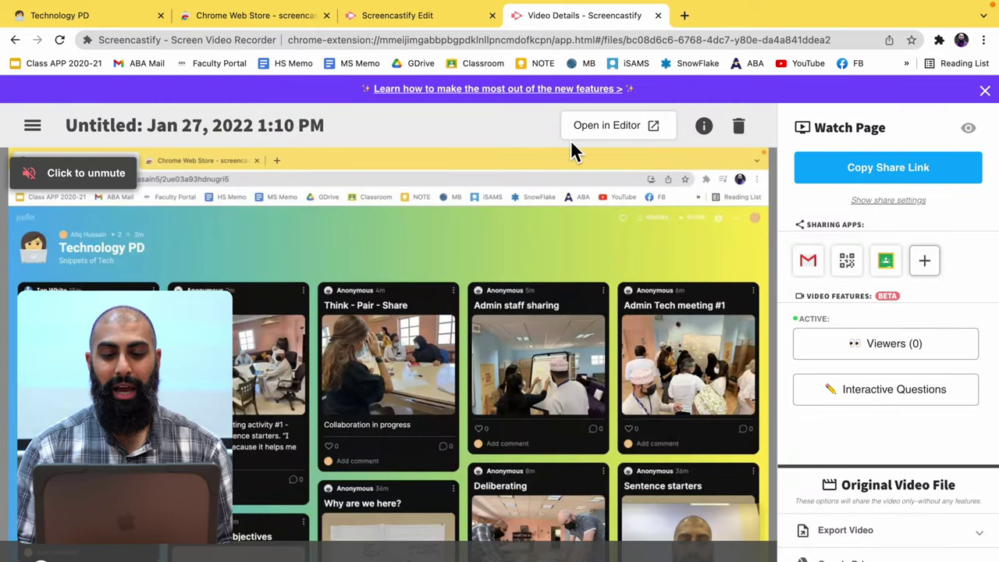
{"action": "left_click", "coordinate": [616, 128]}
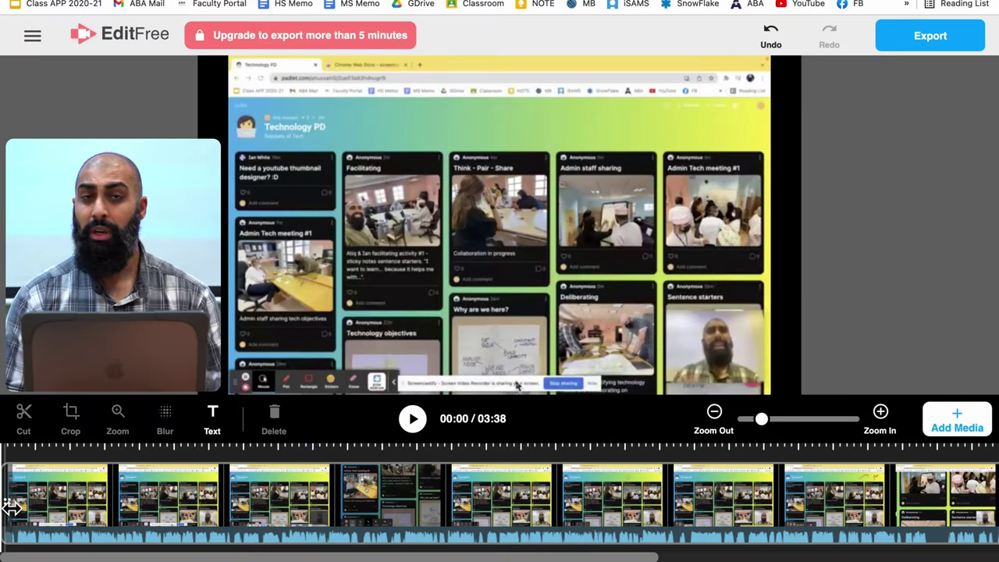
Trim the beginning and end of the recording, shortening it from 3:38 to 2:54.
{"action": "left_click_drag", "start_coordinate": [12, 508], "coordinate": [150, 509]}
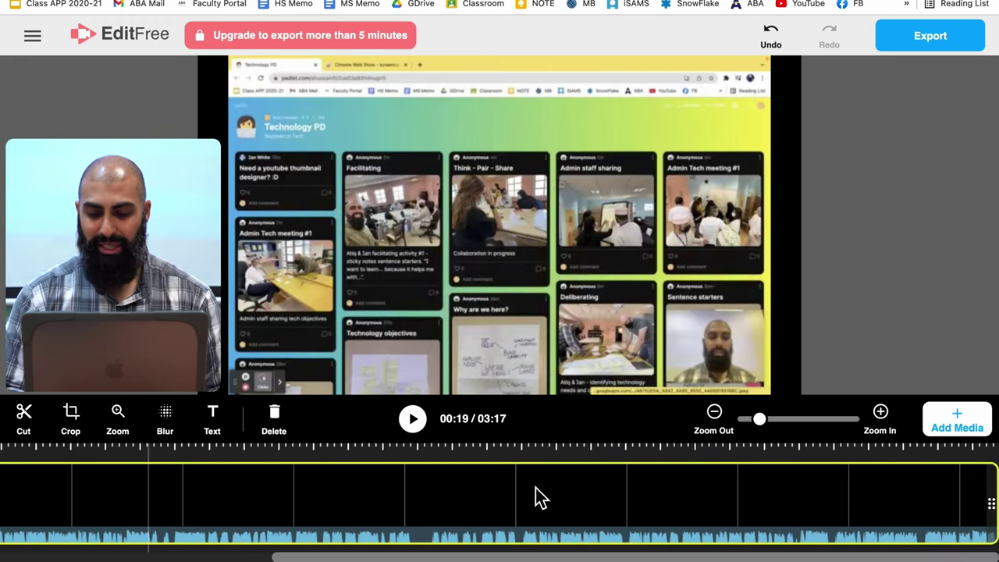
{"action": "scroll", "coordinate": [703, 500], "scroll_direction": "right", "scroll_amount": 5}
{"action": "left_click_drag", "start_coordinate": [990, 506], "coordinate": [829, 528]}
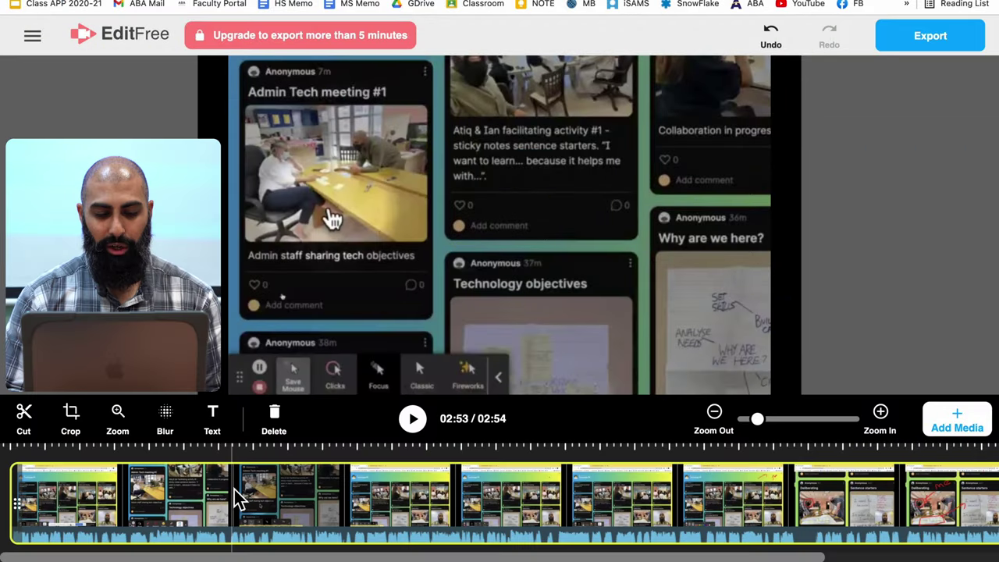
Split the recording at 00:31 and 01:12, then trim the third clip so the video runs 02:12.
{"action": "left_click", "coordinate": [233, 494]}
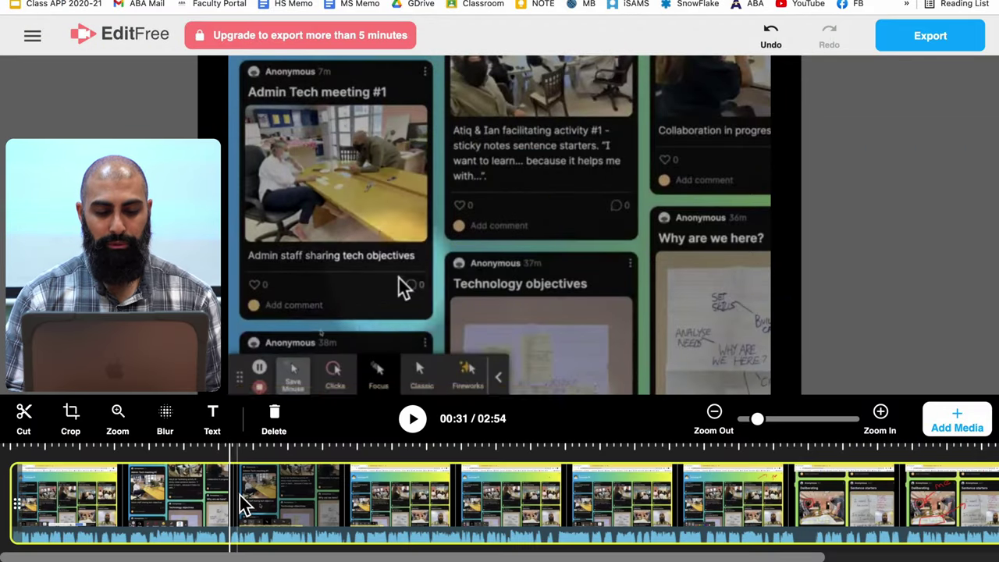
{"action": "left_click", "coordinate": [35, 426]}
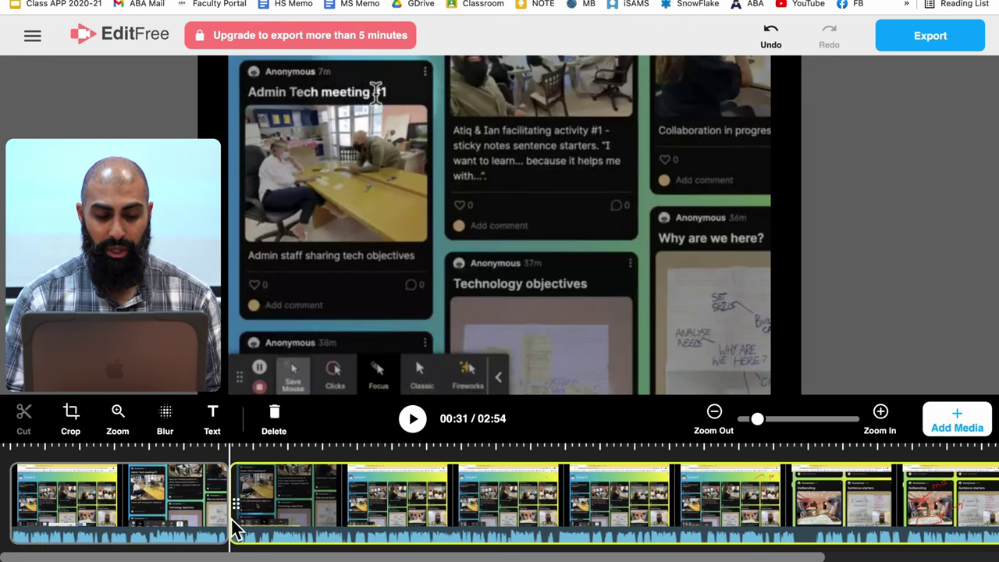
{"action": "left_click_drag", "start_coordinate": [241, 508], "coordinate": [279, 508]}
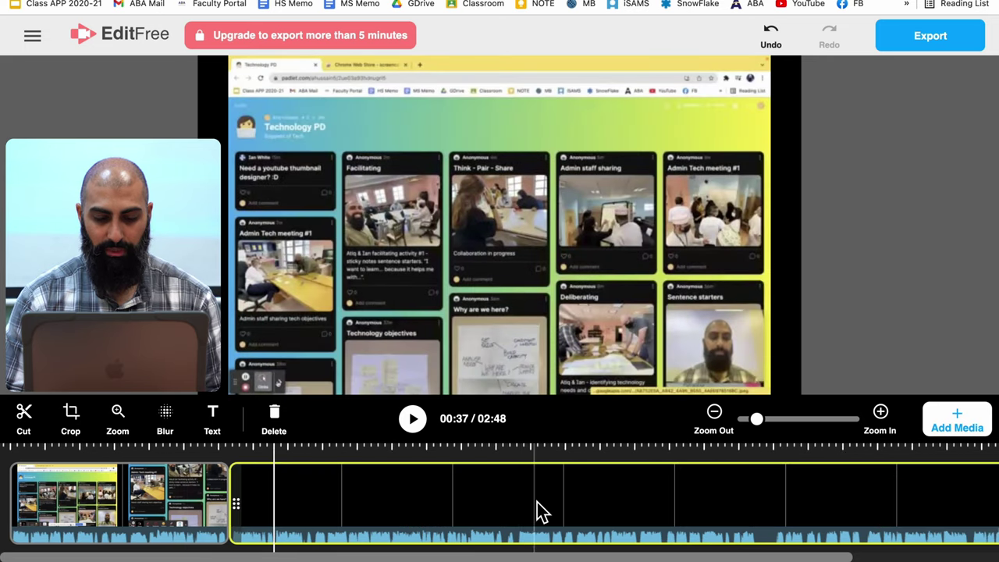
{"action": "left_click", "coordinate": [521, 507]}
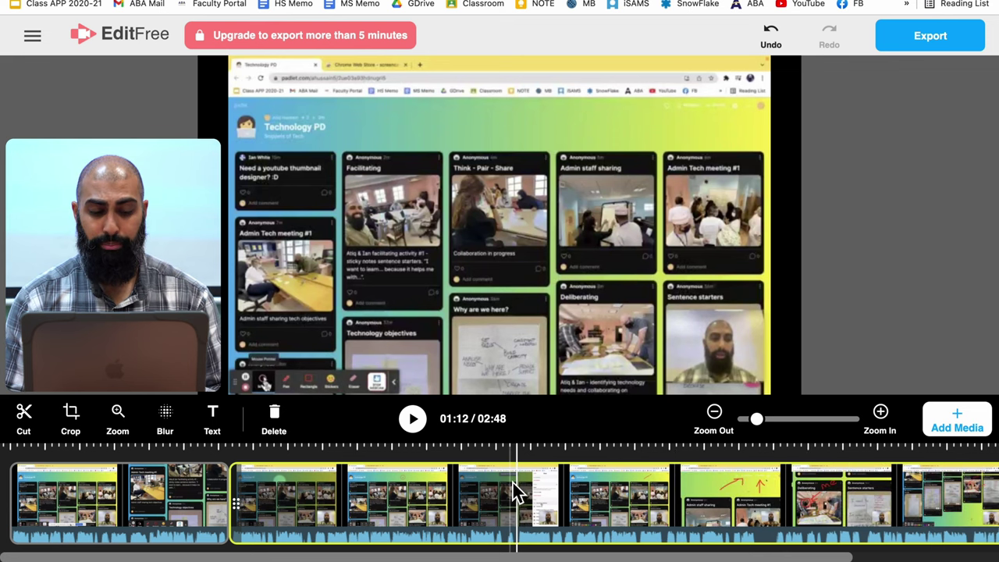
{"action": "left_click", "coordinate": [44, 433]}
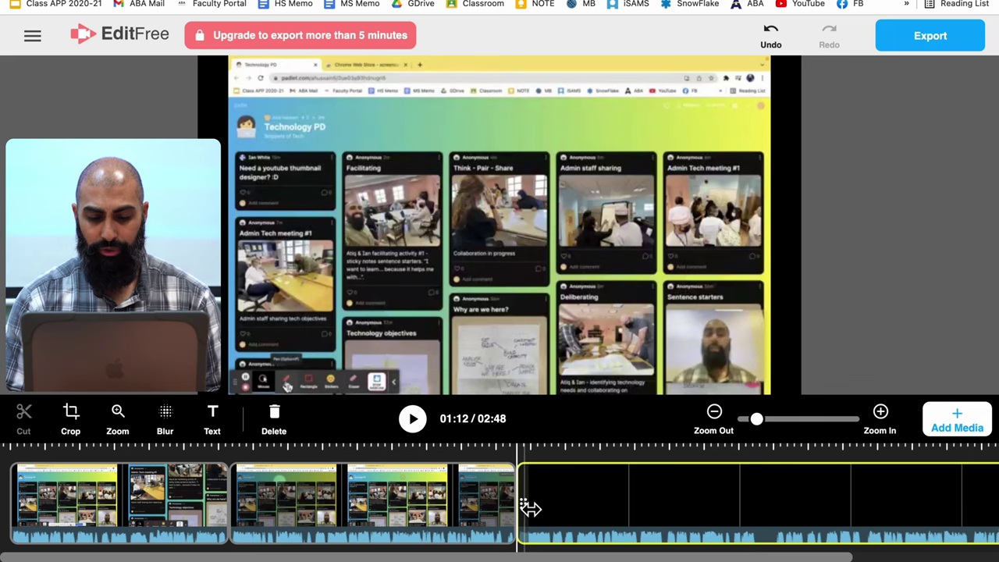
{"action": "mouse_move", "coordinate": [531, 509]}
{"action": "left_mouse_down"}
{"action": "mouse_move", "coordinate": [786, 504]}
{"action": "mouse_move", "coordinate": [781, 515]}
{"action": "left_mouse_up"}
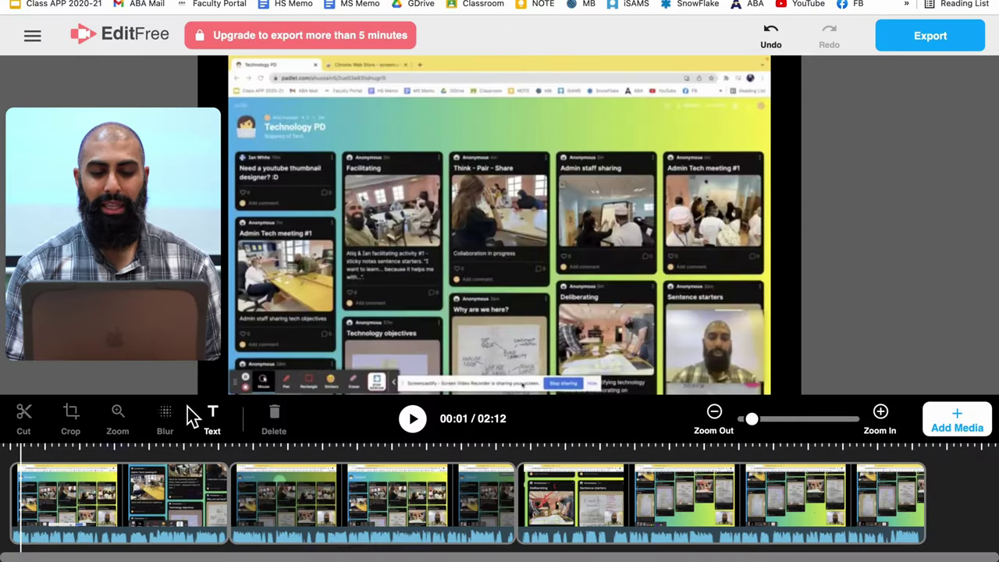
Add a text box at 00:03 reading 'How to use Padlet' and enlarge its text size.
{"action": "left_click", "coordinate": [217, 429]}
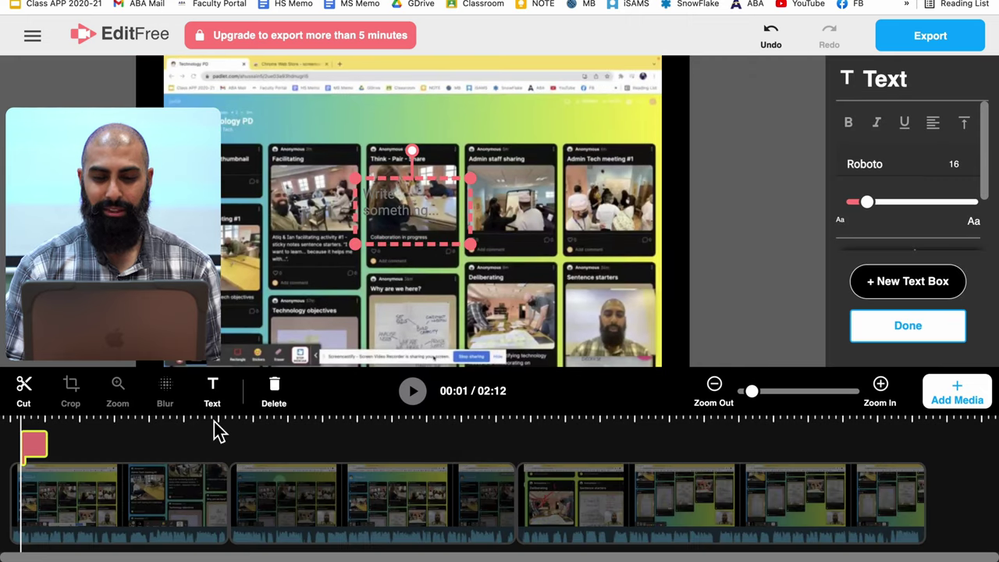
{"action": "left_click", "coordinate": [35, 446]}
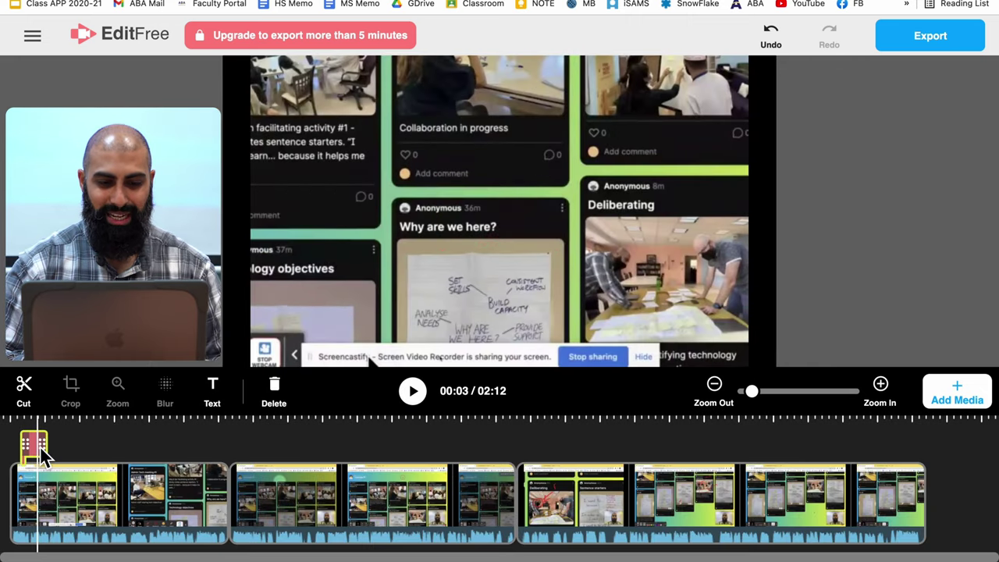
{"action": "left_click", "coordinate": [406, 234]}
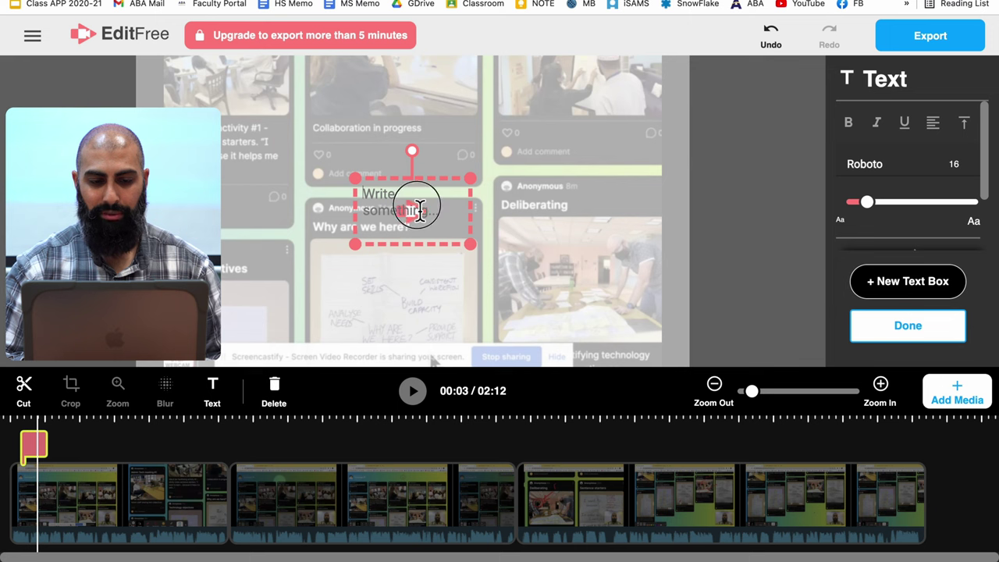
{"action": "type", "text": "How to use P"}
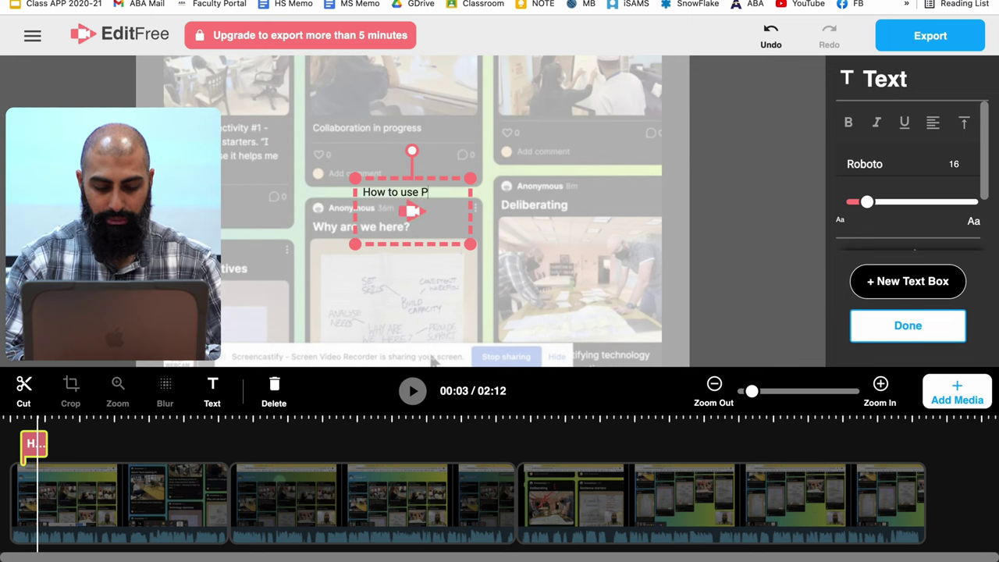
{"action": "type", "text": "adlet"}
{"action": "left_click_drag", "start_coordinate": [447, 218], "coordinate": [281, 224]}
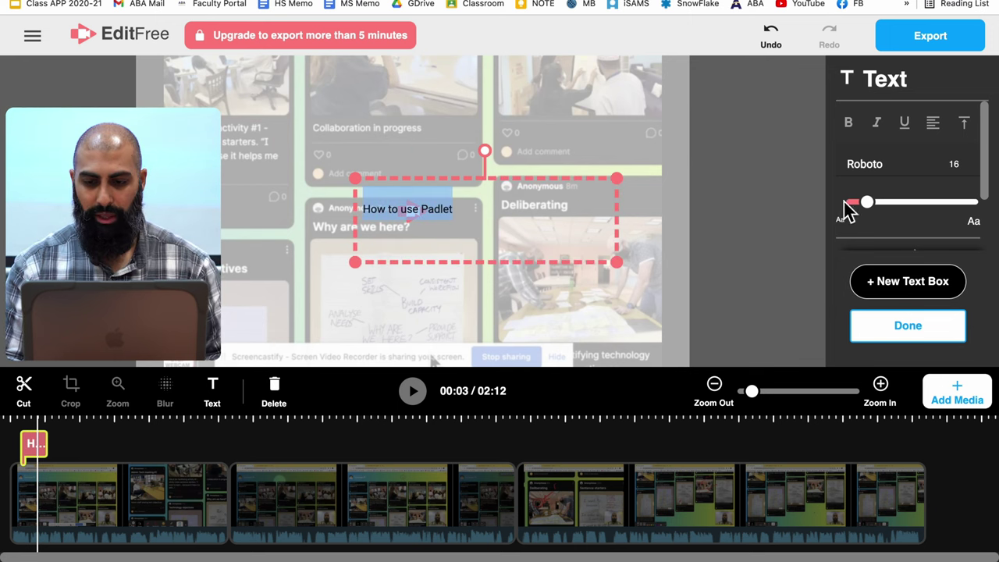
{"action": "mouse_move", "coordinate": [881, 215]}
{"action": "left_mouse_down"}
{"action": "mouse_move", "coordinate": [909, 212]}
{"action": "mouse_move", "coordinate": [897, 212]}
{"action": "left_mouse_up"}
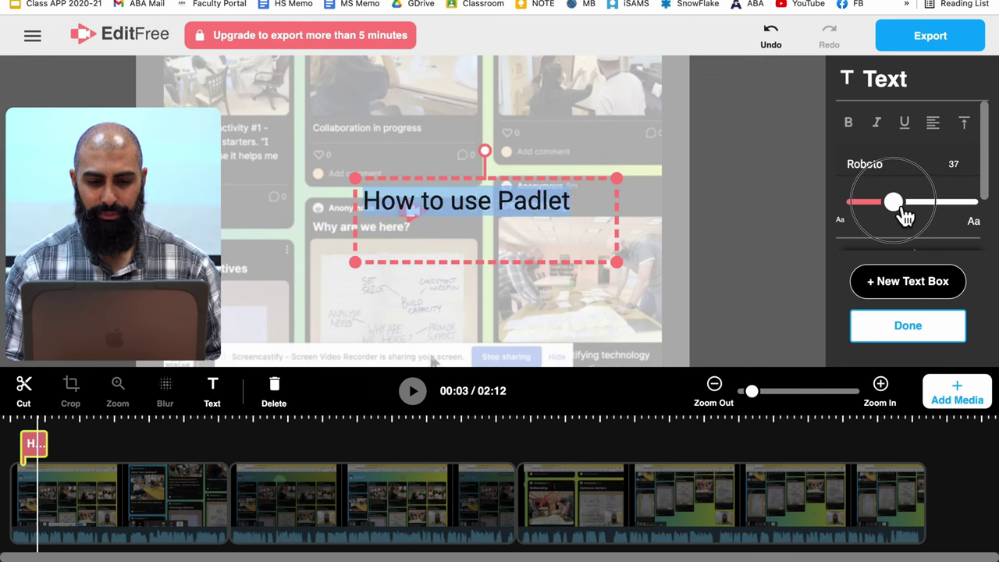
{"action": "scroll", "coordinate": [889, 218], "scroll_direction": "down", "scroll_amount": 2}
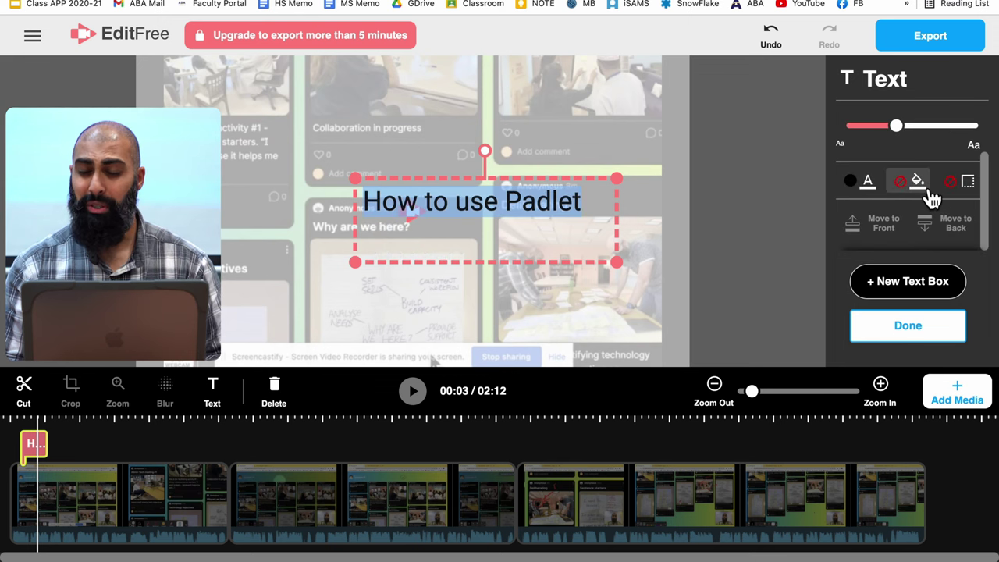
Give the title box a yellow background and cyan border, shrinking it to fit.
{"action": "left_click", "coordinate": [932, 195]}
{"action": "left_click", "coordinate": [888, 227]}
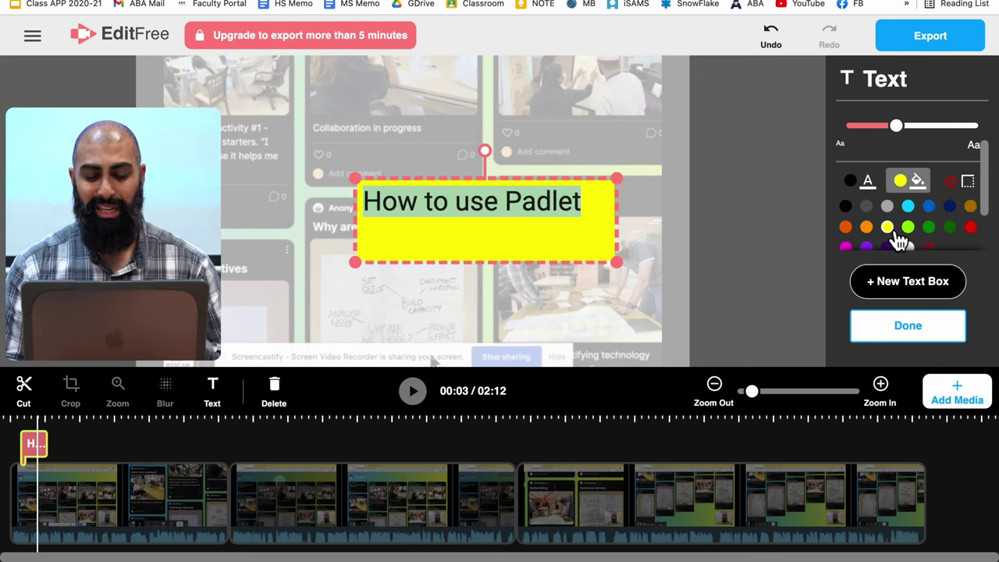
{"action": "left_click_drag", "start_coordinate": [625, 272], "coordinate": [598, 227]}
{"action": "scroll", "coordinate": [945, 176], "scroll_direction": "down", "scroll_amount": 3}
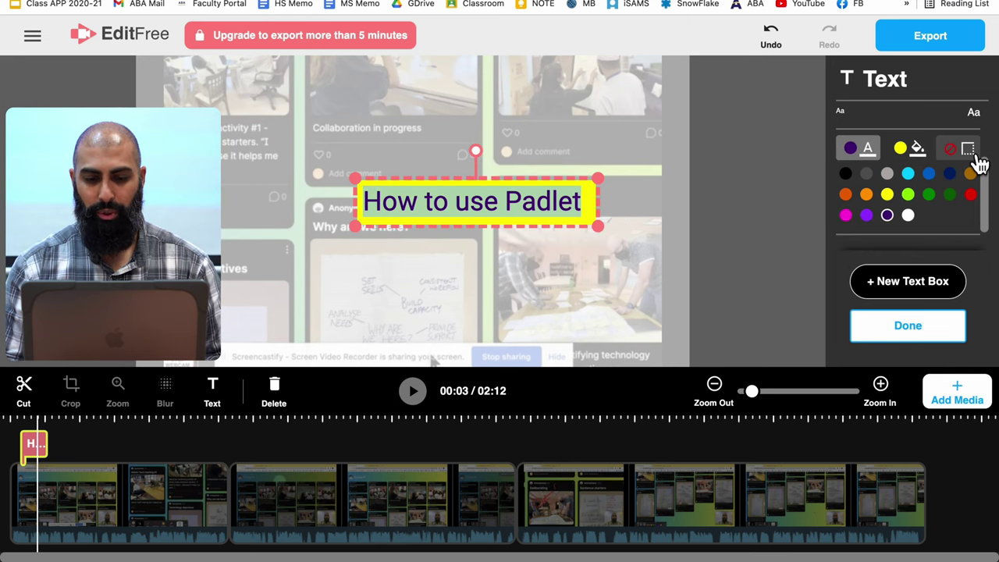
{"action": "left_click", "coordinate": [972, 155]}
{"action": "left_click", "coordinate": [910, 175]}
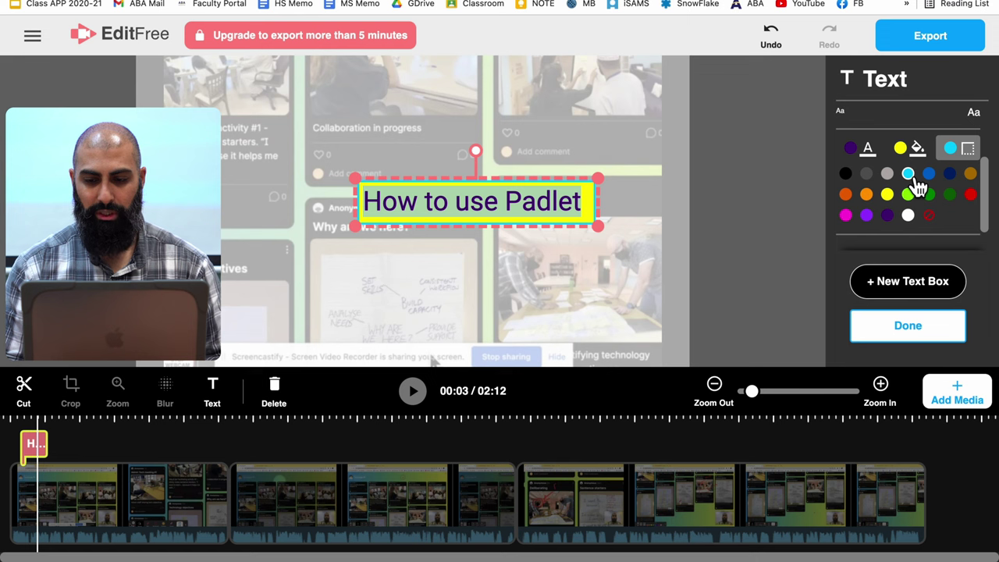
{"action": "left_click", "coordinate": [390, 187]}
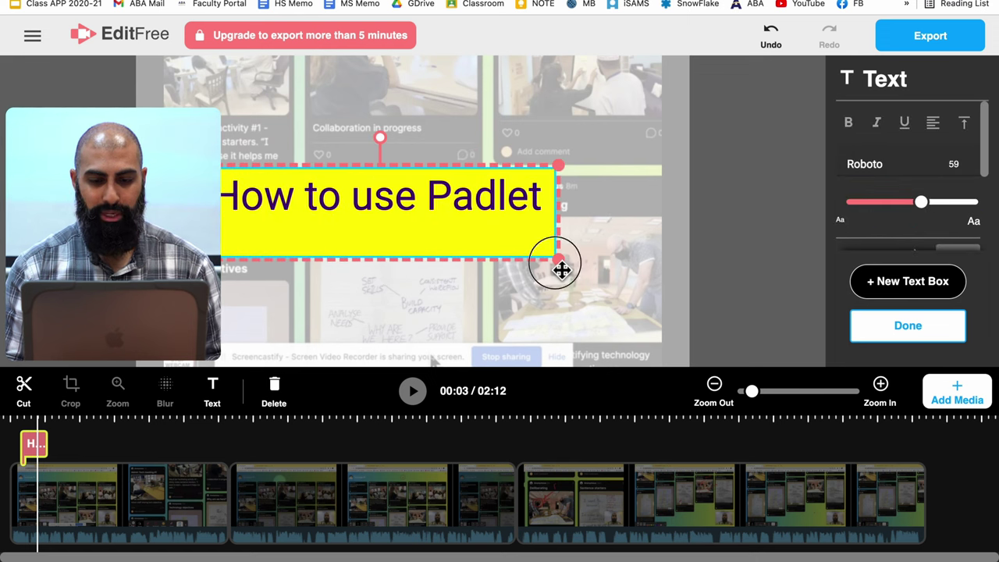
{"action": "left_click_drag", "start_coordinate": [560, 260], "coordinate": [562, 230]}
Set the title font to Anton, then resize the box and shift it slightly right.
{"action": "triple_click", "coordinate": [485, 215]}
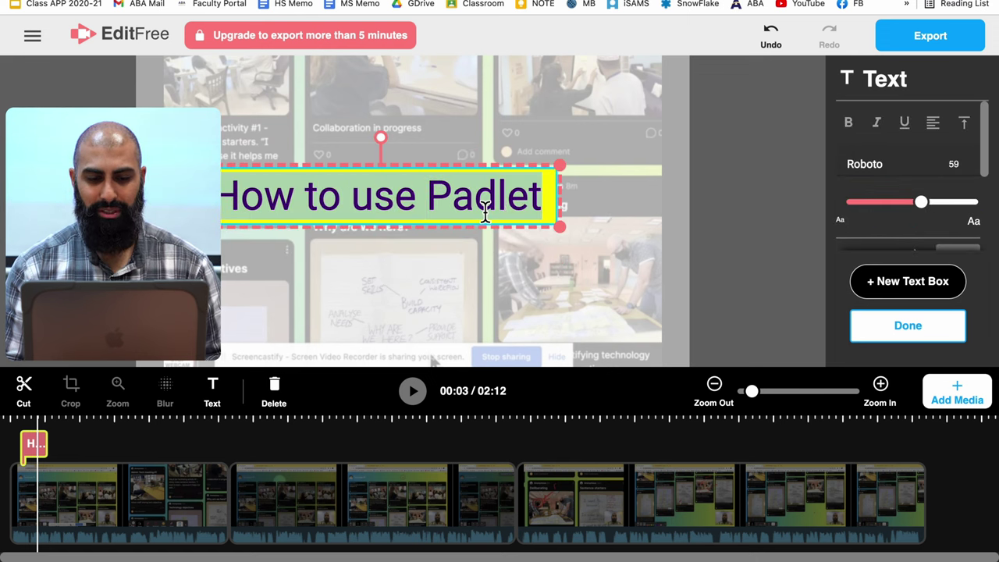
{"action": "left_click", "coordinate": [867, 176]}
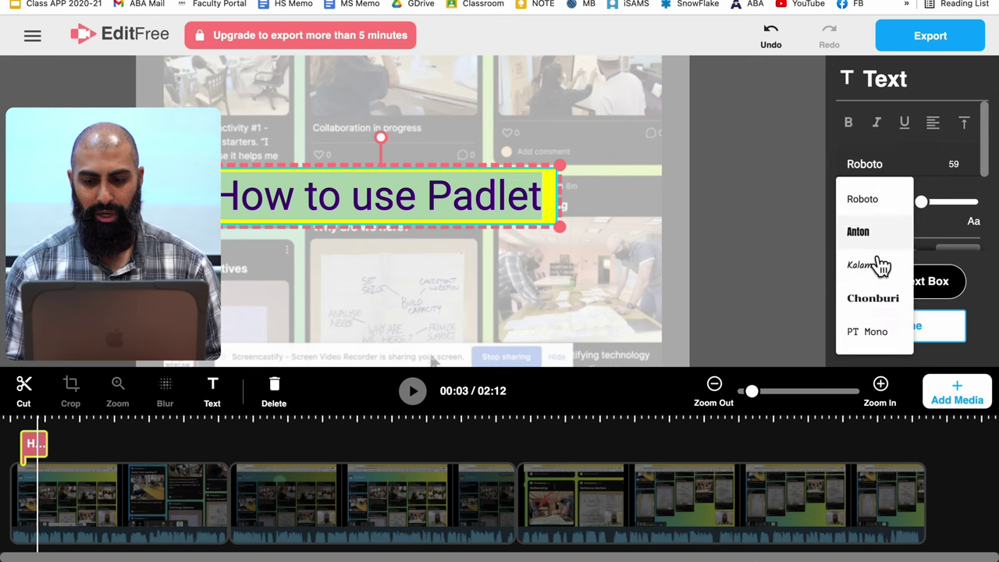
{"action": "left_click", "coordinate": [876, 304]}
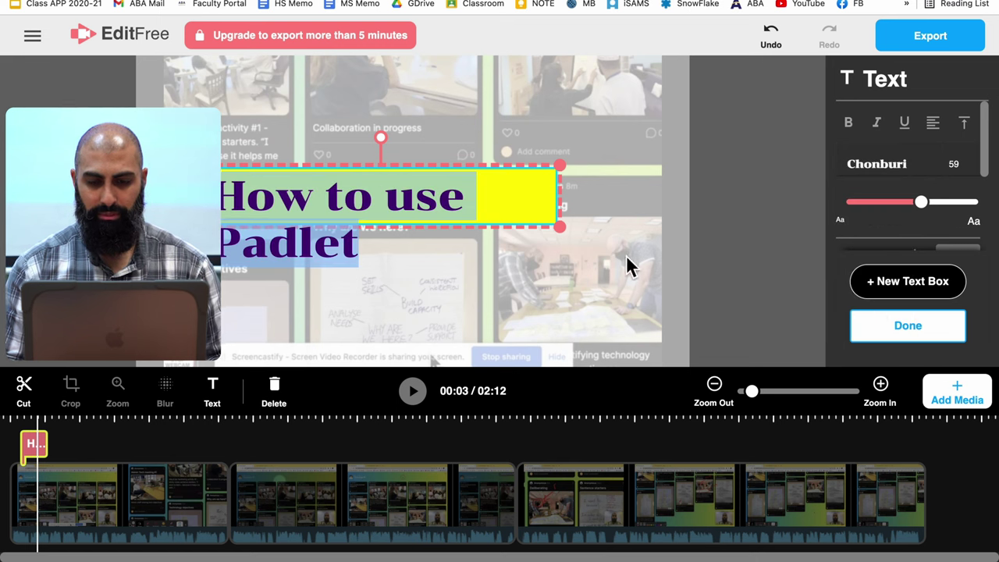
{"action": "key", "text": "Up"}
{"action": "key", "text": "Up"}
{"action": "key", "text": "Return"}
{"action": "left_click_drag", "start_coordinate": [569, 231], "coordinate": [523, 232]}
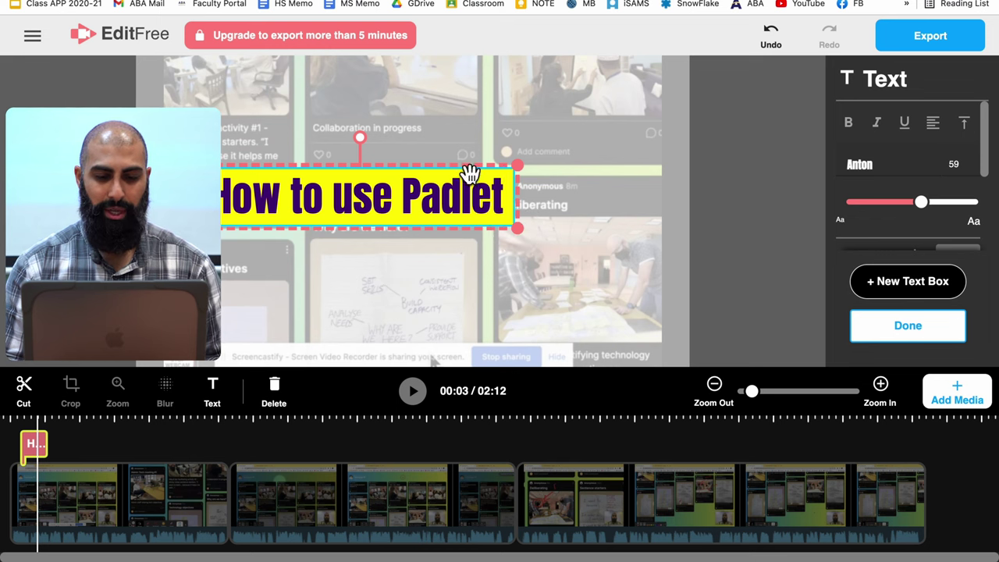
{"action": "left_click_drag", "start_coordinate": [462, 167], "coordinate": [519, 171]}
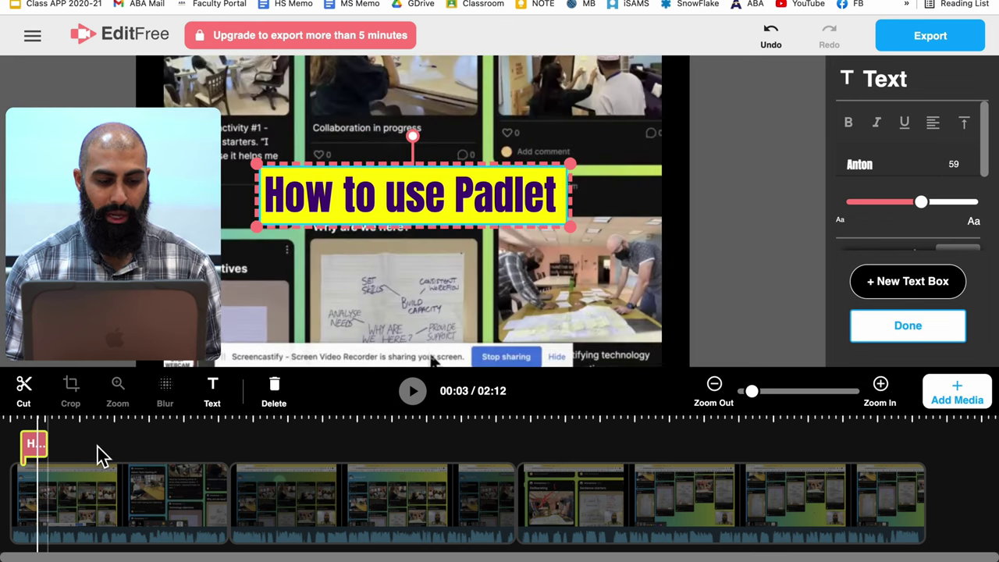
Stretch the title clip to begin at 00:00 and extend its end on the timeline.
{"action": "left_click", "coordinate": [30, 458]}
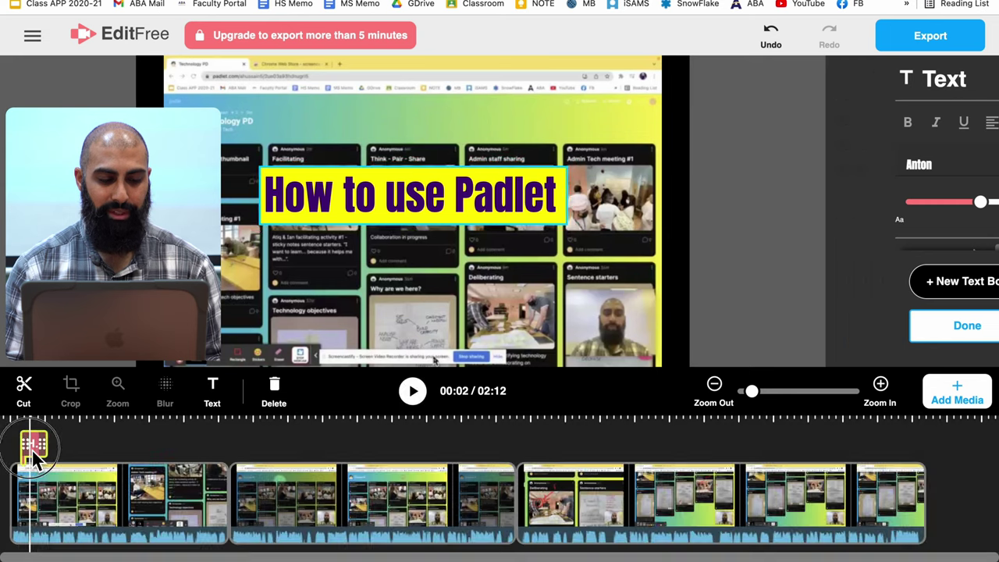
{"action": "left_click_drag", "start_coordinate": [23, 457], "coordinate": [8, 445]}
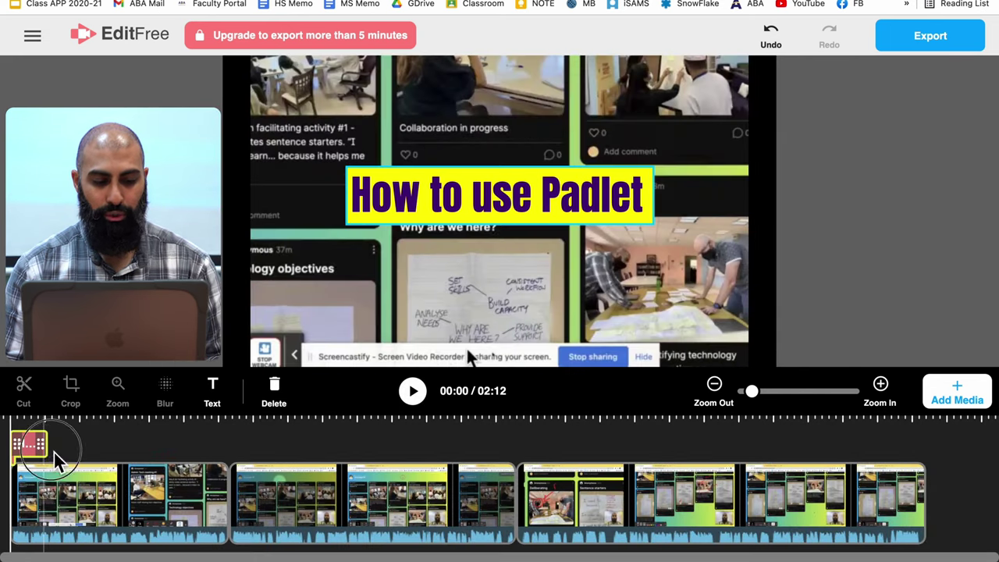
{"action": "left_click_drag", "start_coordinate": [55, 453], "coordinate": [42, 470]}
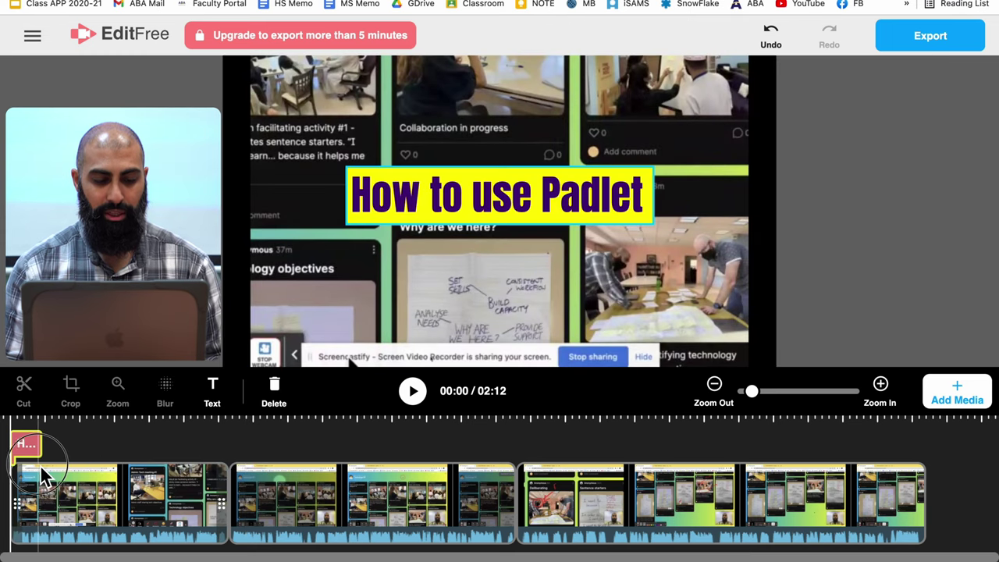
{"action": "left_click", "coordinate": [36, 421]}
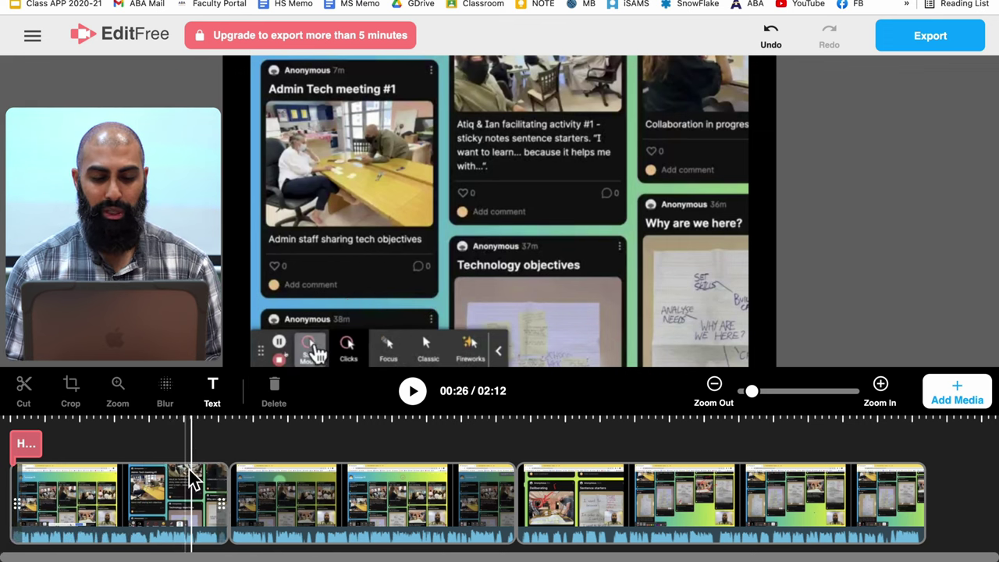
{"action": "left_click", "coordinate": [187, 468]}
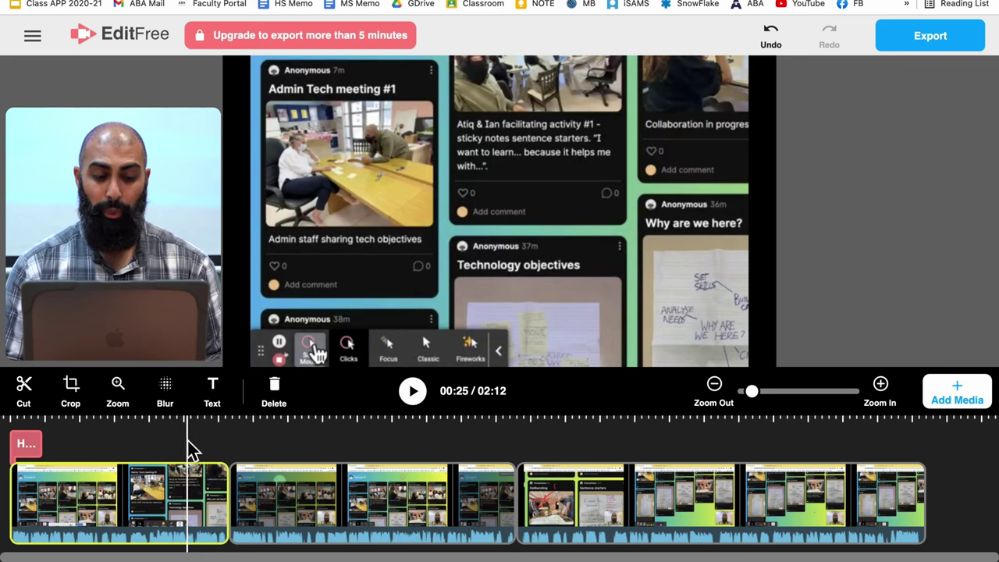
Add a blur box and place it over the Admin Tech meeting #1 card.
{"action": "left_click", "coordinate": [179, 399]}
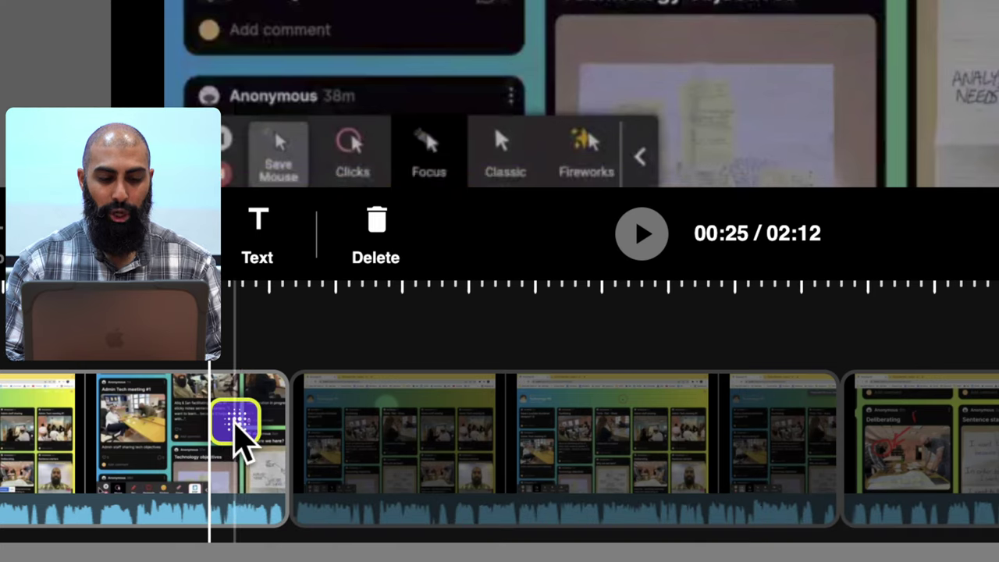
{"action": "left_click", "coordinate": [241, 428]}
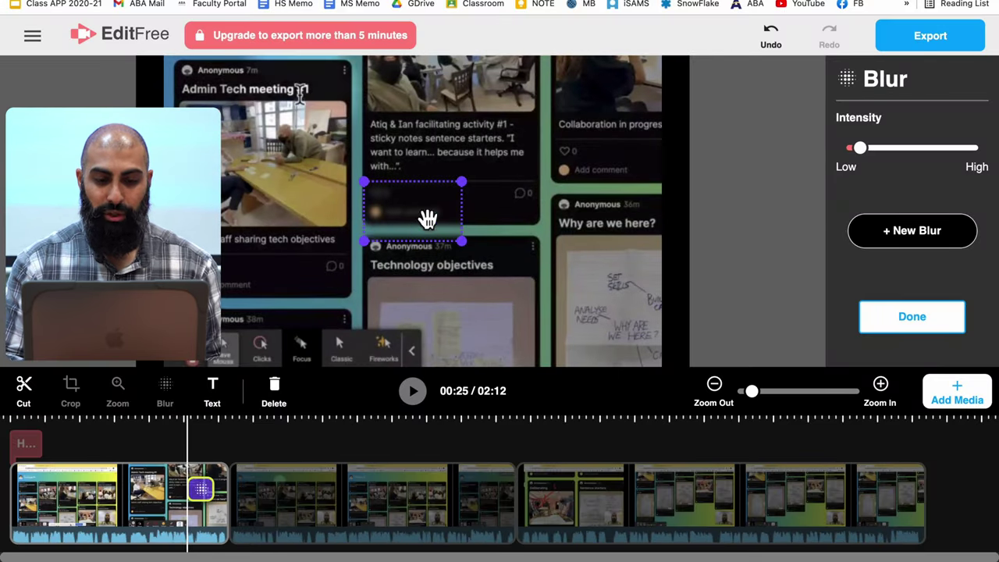
{"action": "left_click_drag", "start_coordinate": [428, 218], "coordinate": [300, 257]}
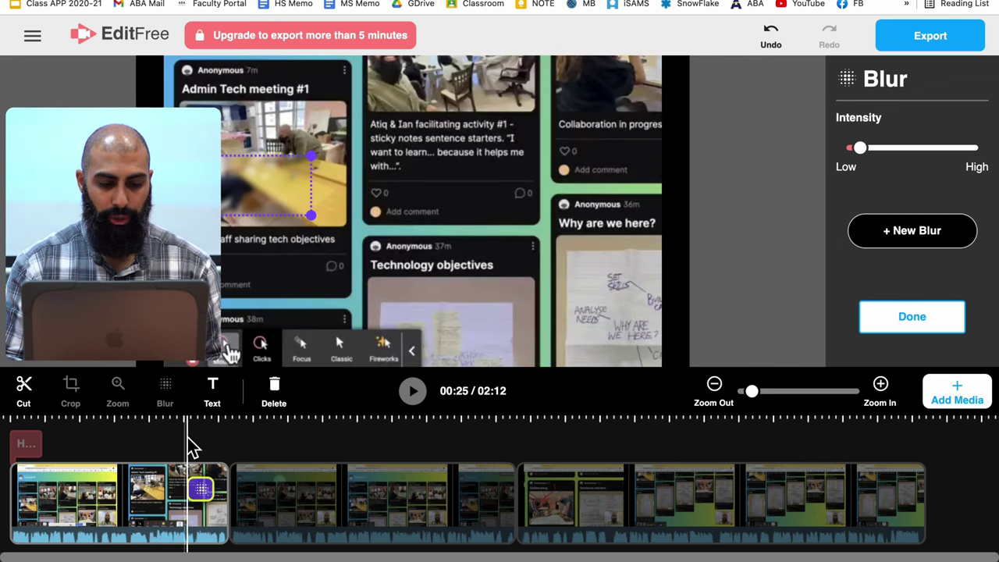
{"action": "left_click", "coordinate": [196, 445]}
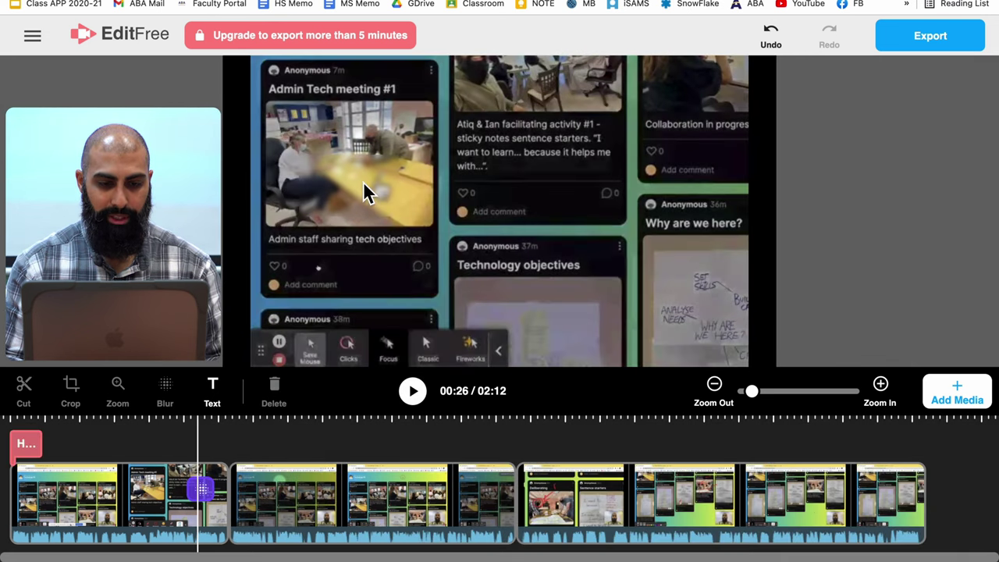
{"action": "left_click", "coordinate": [204, 490]}
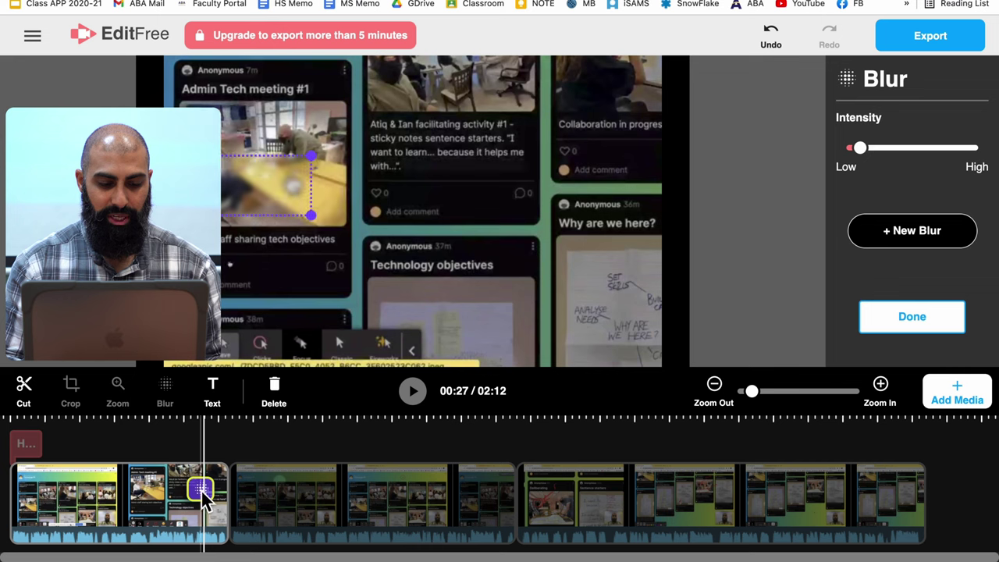
Fit the blur tightly over the middle card's caption and lengthen it on the timeline.
{"action": "left_click_drag", "start_coordinate": [315, 222], "coordinate": [446, 241]}
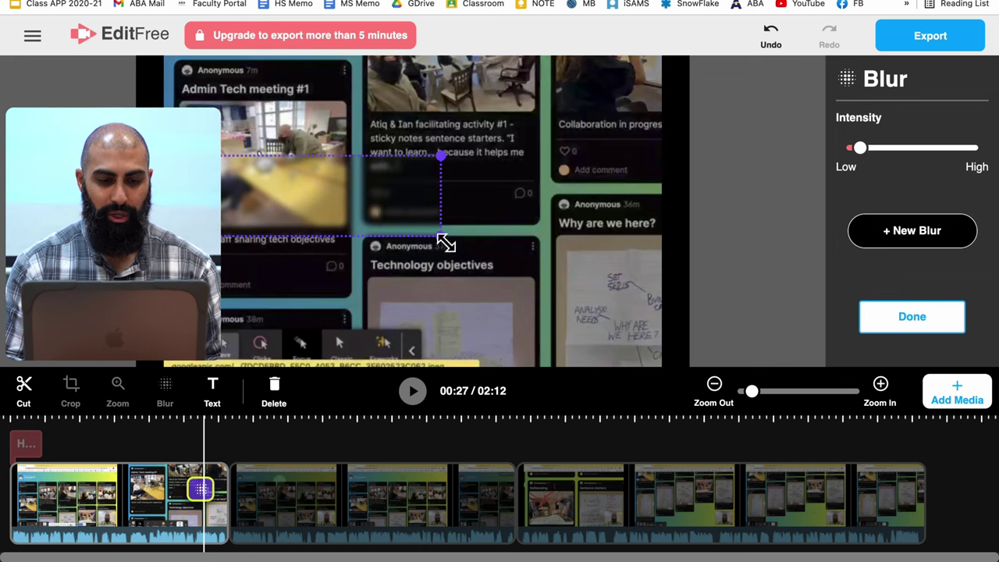
{"action": "left_click_drag", "start_coordinate": [367, 203], "coordinate": [539, 173]}
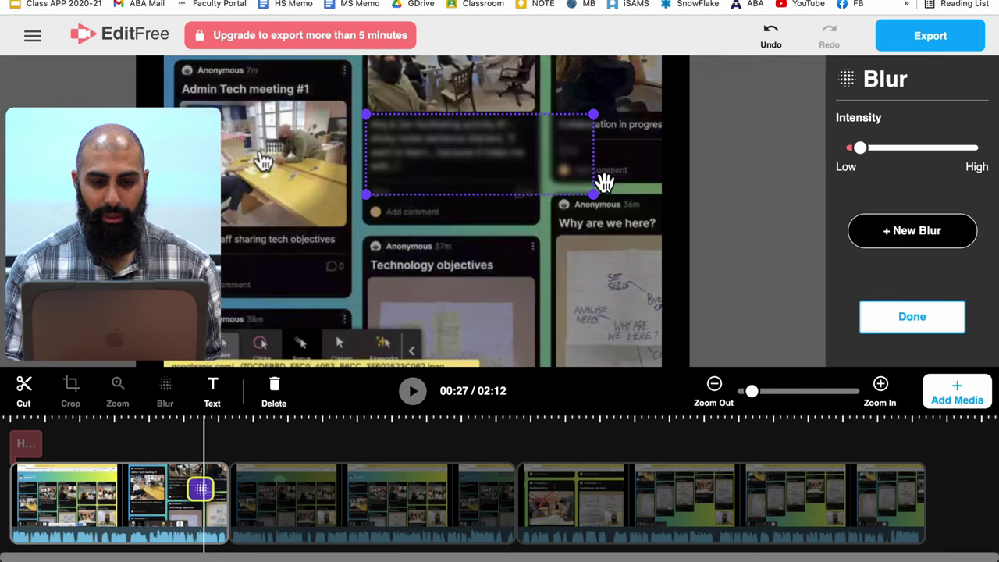
{"action": "left_click_drag", "start_coordinate": [598, 200], "coordinate": [537, 180]}
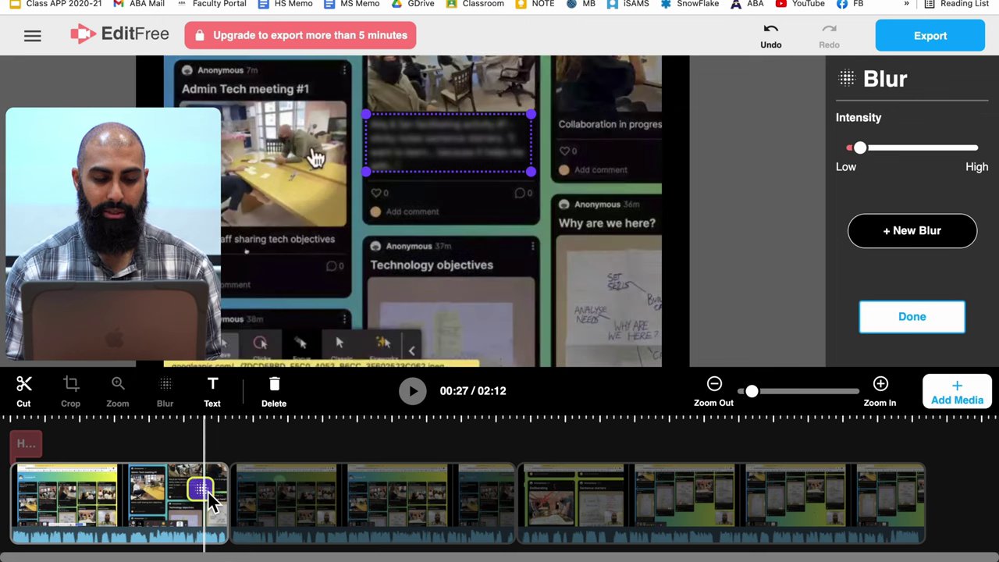
{"action": "left_click", "coordinate": [203, 492]}
{"action": "left_click_drag", "start_coordinate": [204, 490], "coordinate": [223, 490]}
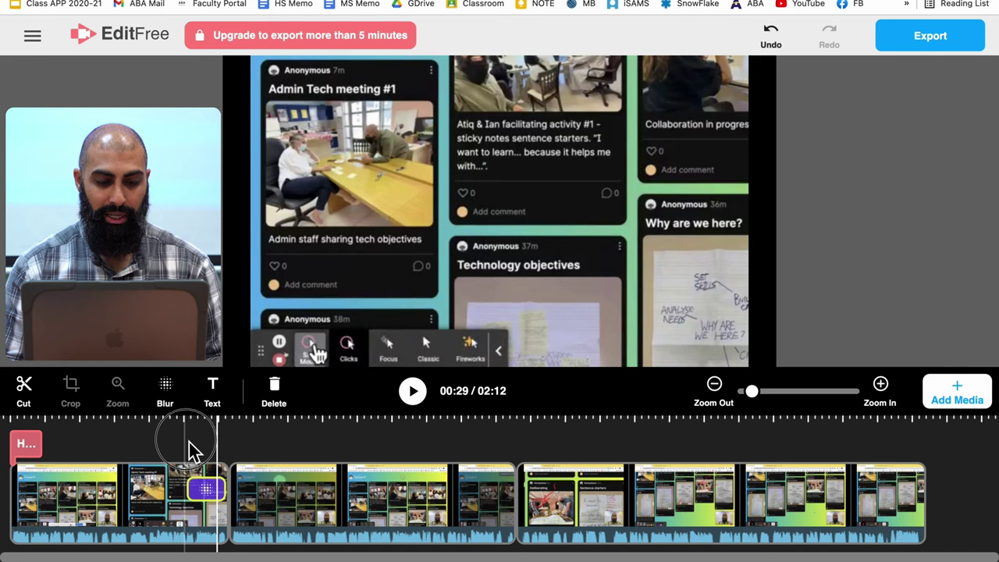
{"action": "left_click", "coordinate": [238, 449]}
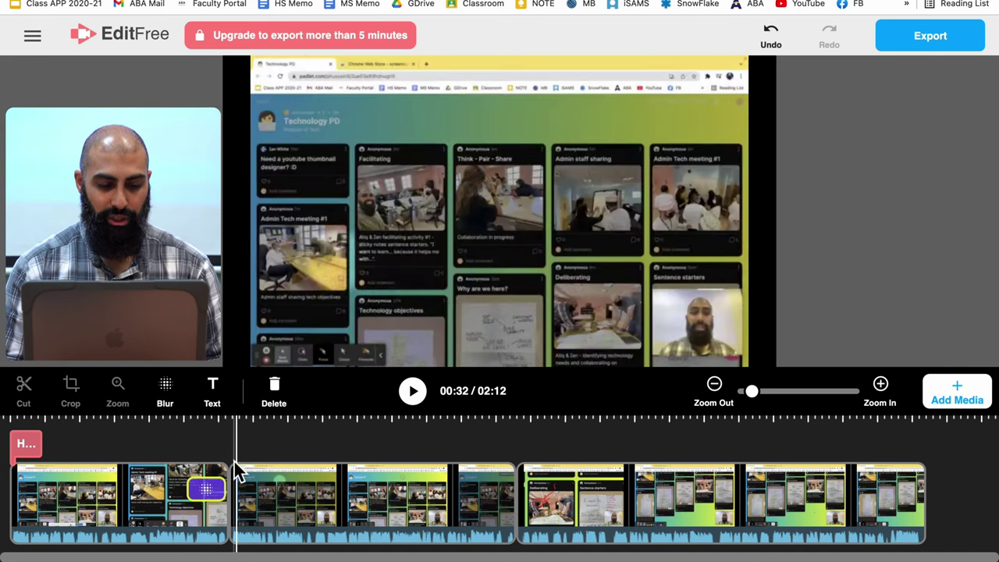
{"action": "left_click", "coordinate": [224, 493]}
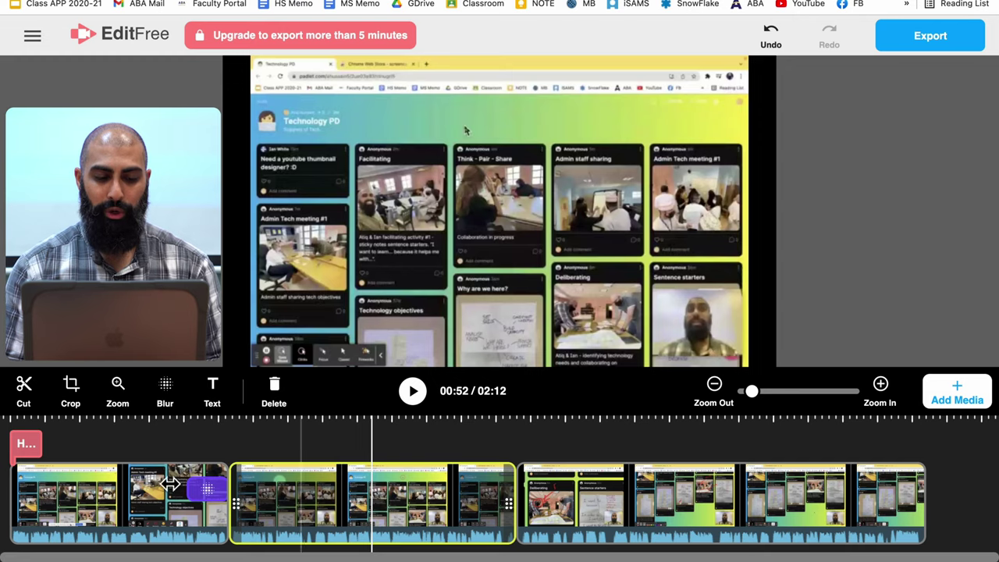
Add a zoom to the second clip framed on the board's top-left cards.
{"action": "left_click", "coordinate": [117, 388]}
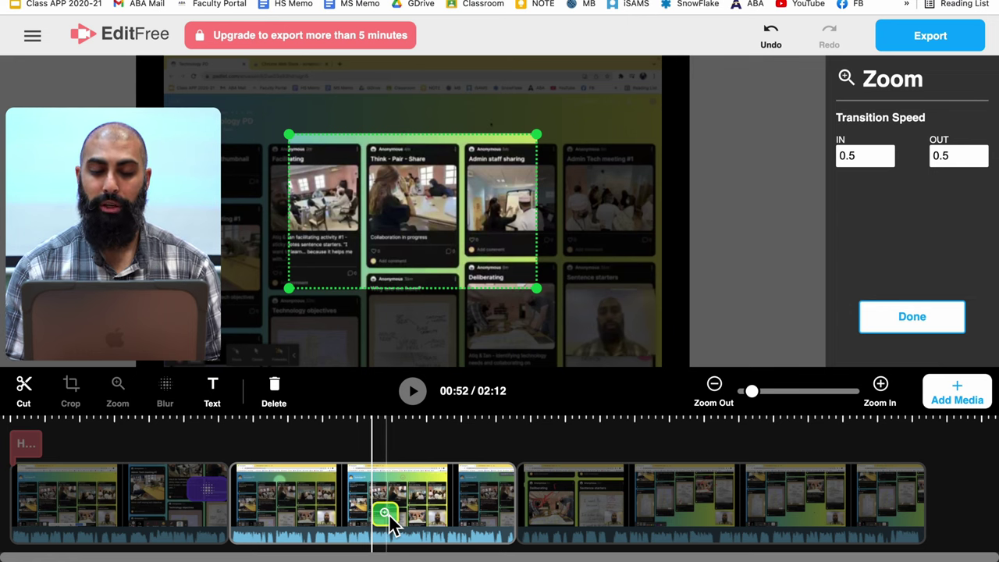
{"action": "left_click_drag", "start_coordinate": [453, 268], "coordinate": [305, 228]}
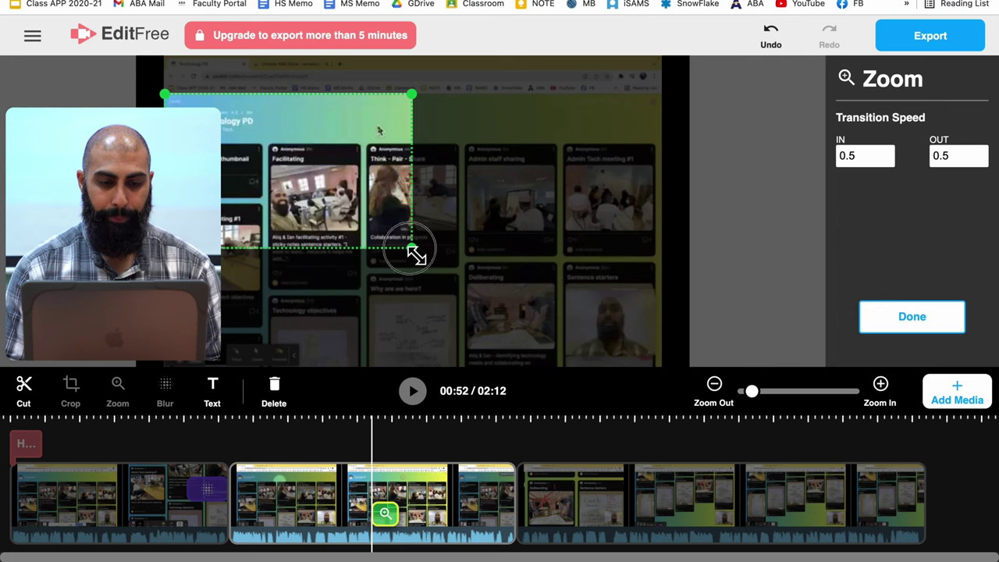
{"action": "left_click_drag", "start_coordinate": [416, 256], "coordinate": [392, 291]}
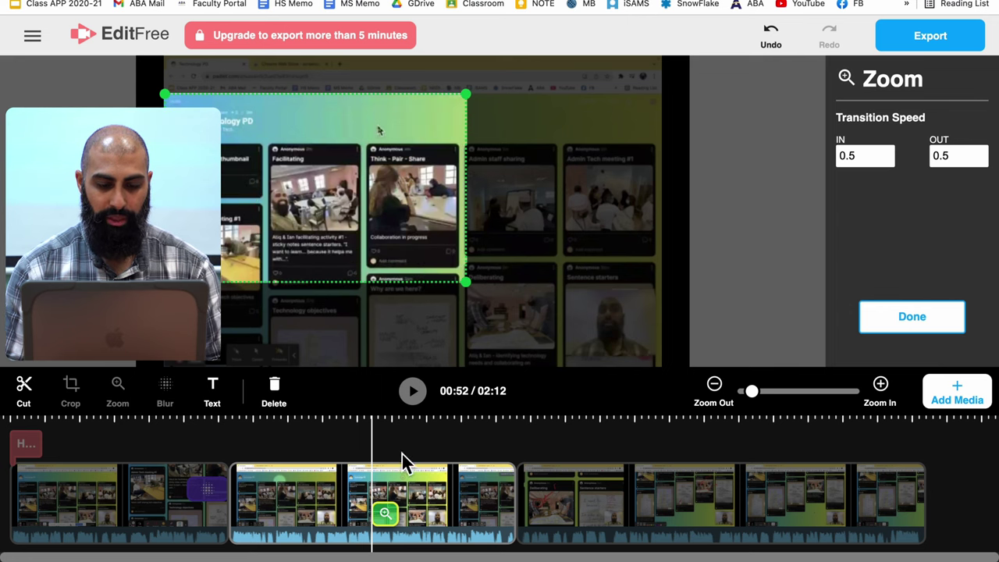
{"action": "left_click", "coordinate": [387, 531]}
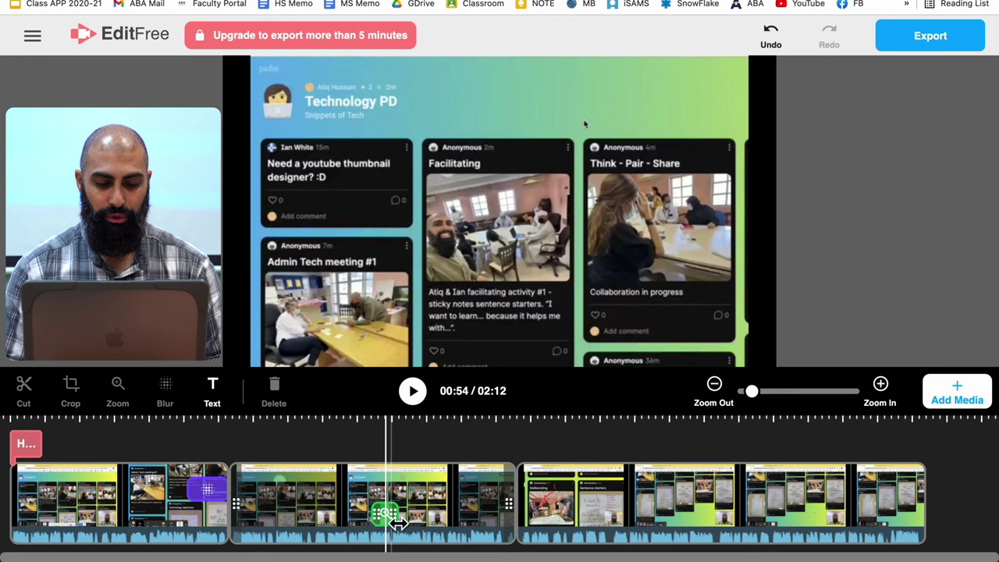
Play back the clip from just before the zoom to preview it.
{"action": "left_click", "coordinate": [369, 444]}
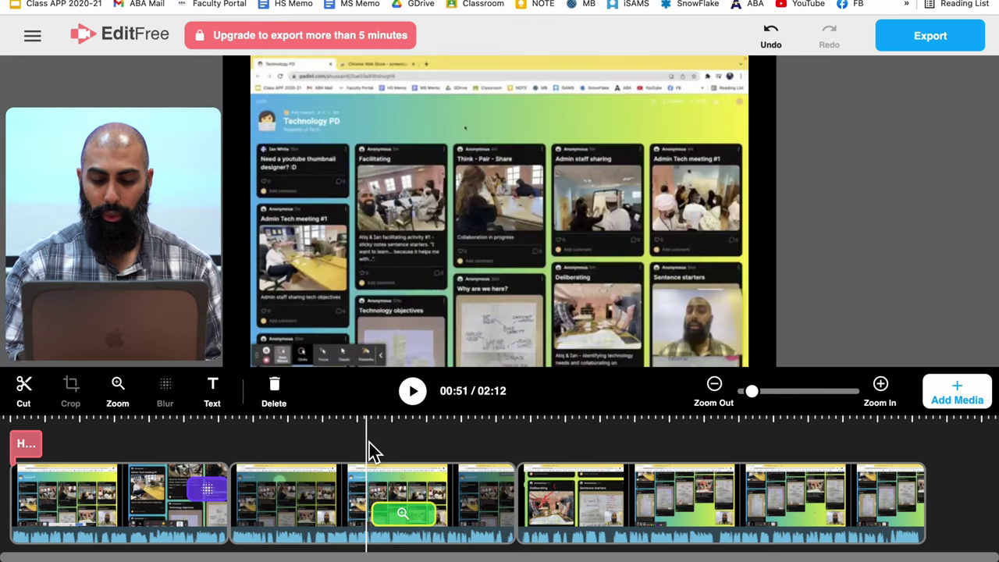
{"action": "key", "text": "XF86AudioMute"}
{"action": "key", "text": "space"}
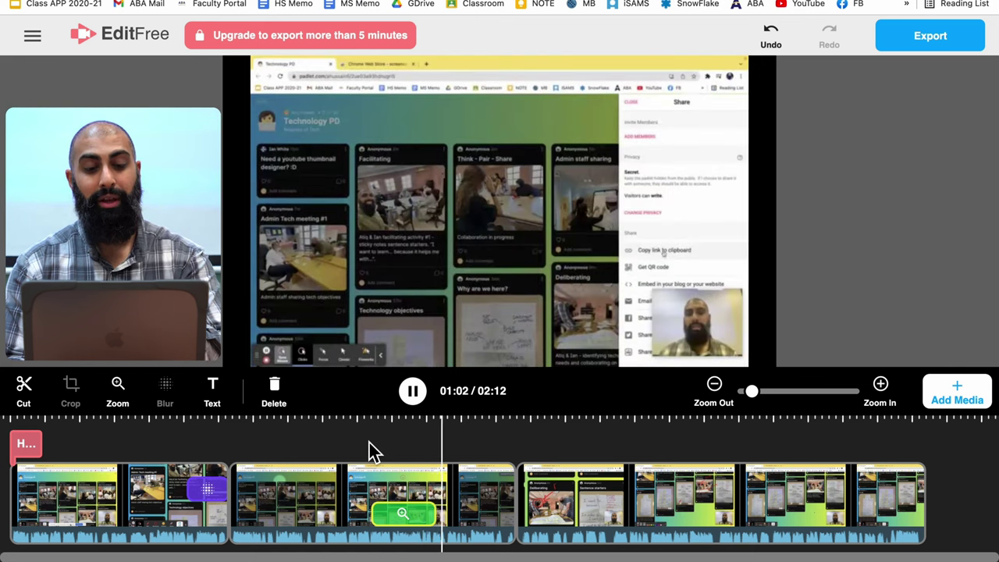
{"action": "key", "text": "space"}
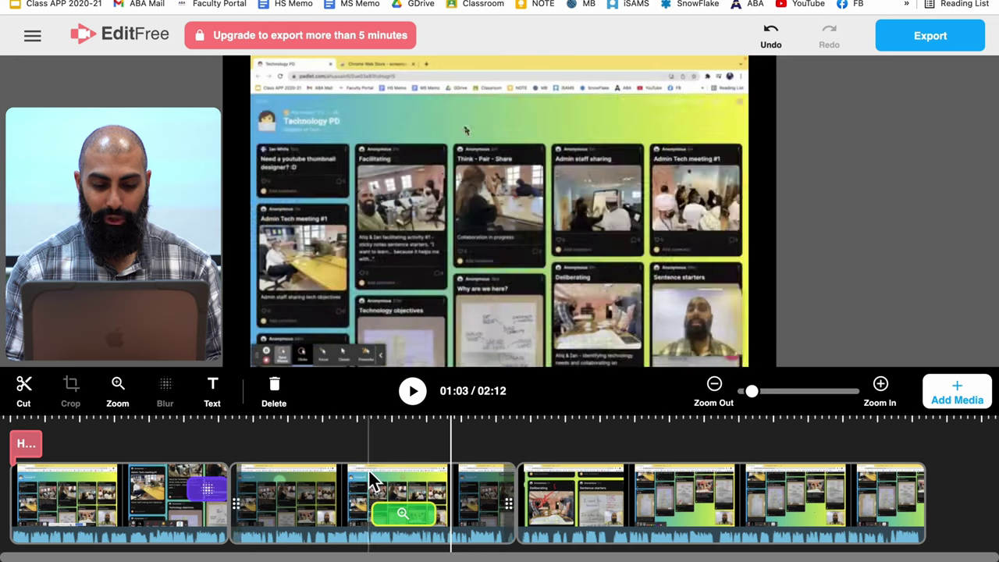
Move the zoom later on the timeline and reframe it on the Think - Pair - Share and Admin cards.
{"action": "left_click_drag", "start_coordinate": [409, 527], "coordinate": [464, 529]}
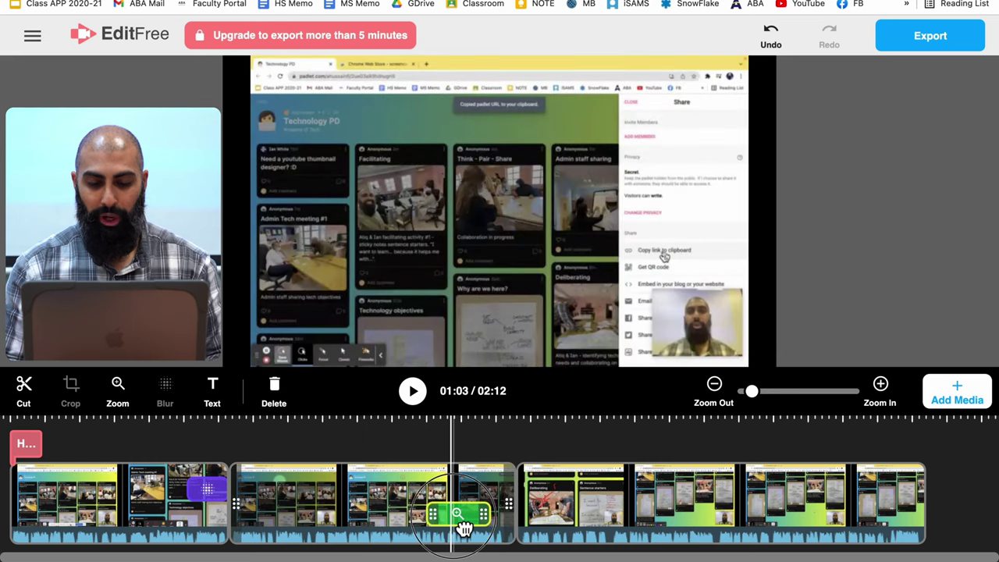
{"action": "left_click", "coordinate": [466, 525]}
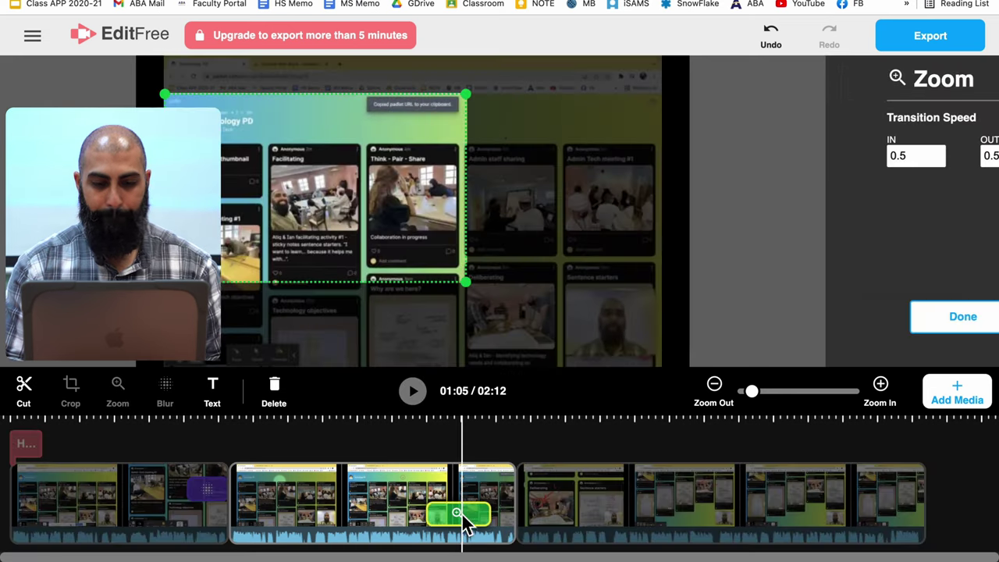
{"action": "left_click_drag", "start_coordinate": [339, 219], "coordinate": [585, 274]}
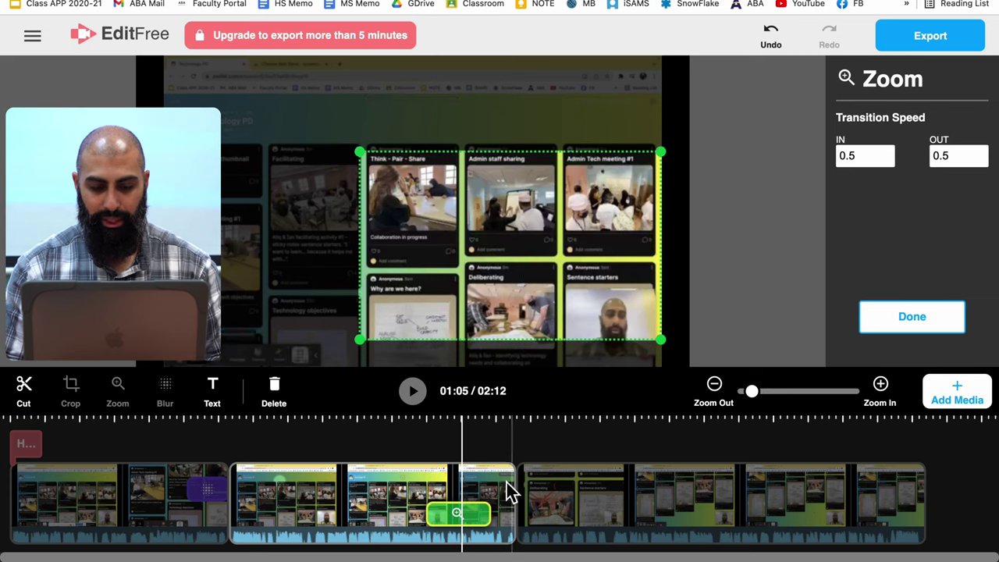
{"action": "left_click", "coordinate": [483, 442]}
Replay the section before the zoom to check the reframed zoom.
{"action": "left_click", "coordinate": [444, 443]}
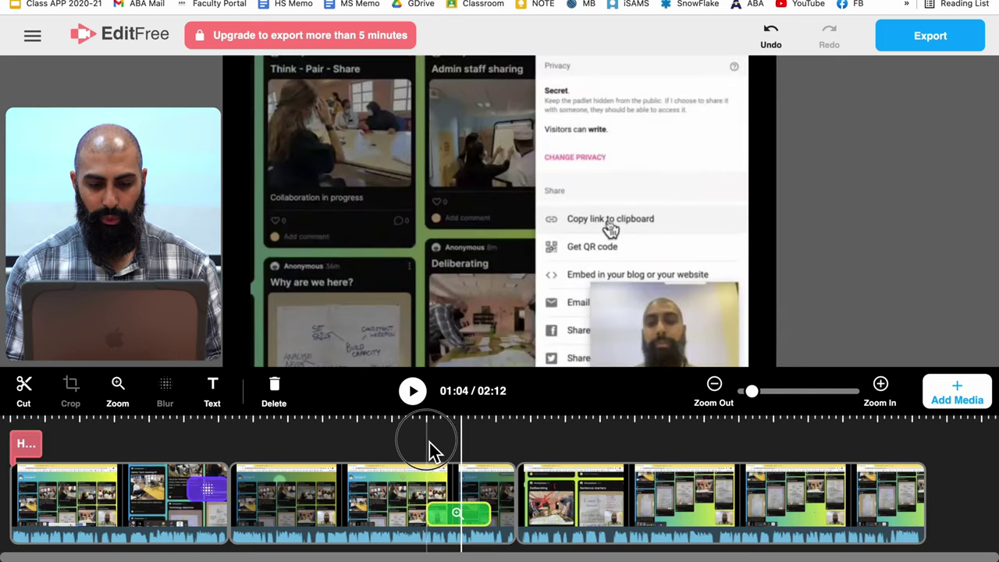
{"action": "left_click", "coordinate": [436, 452]}
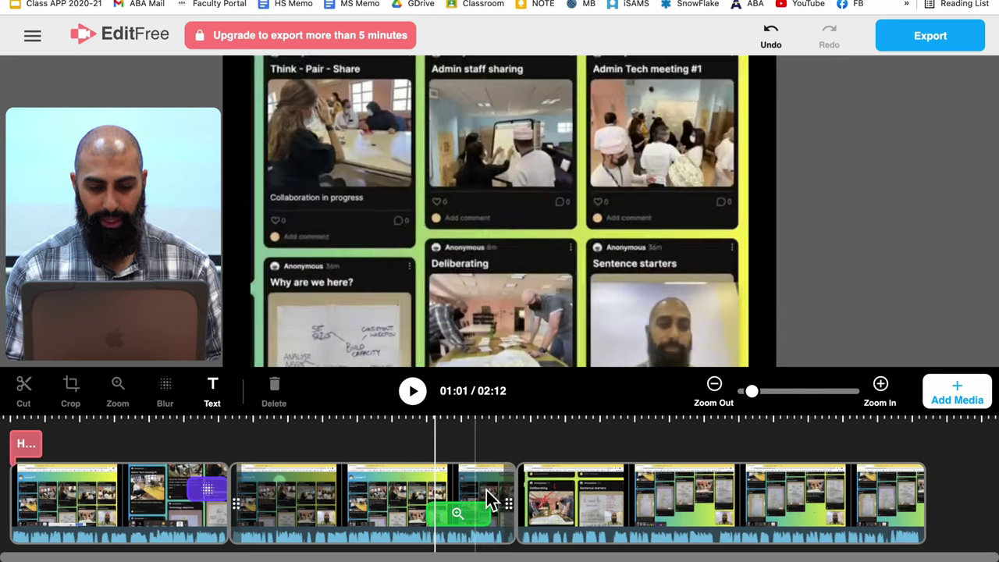
{"action": "left_click", "coordinate": [479, 516]}
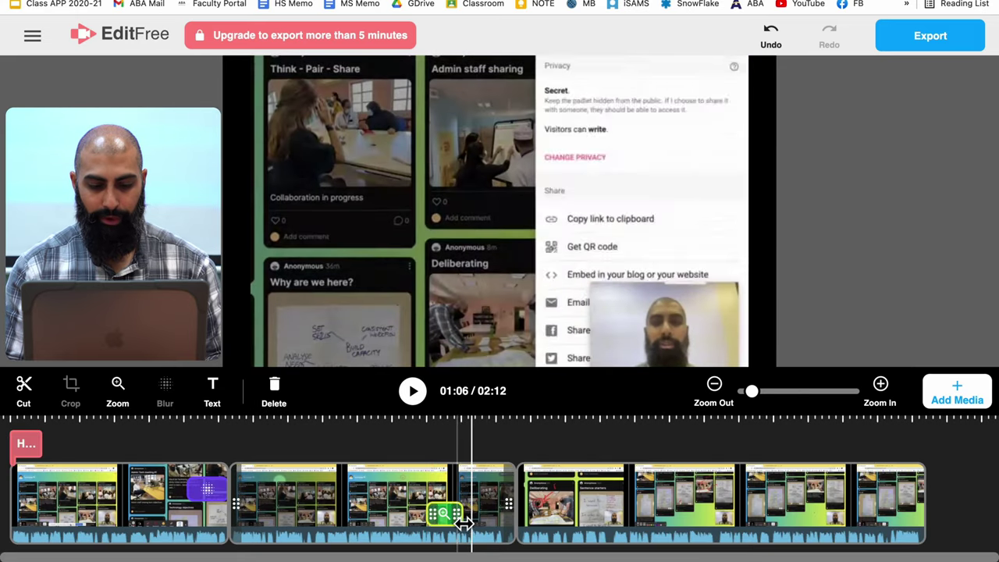
{"action": "left_click", "coordinate": [458, 441]}
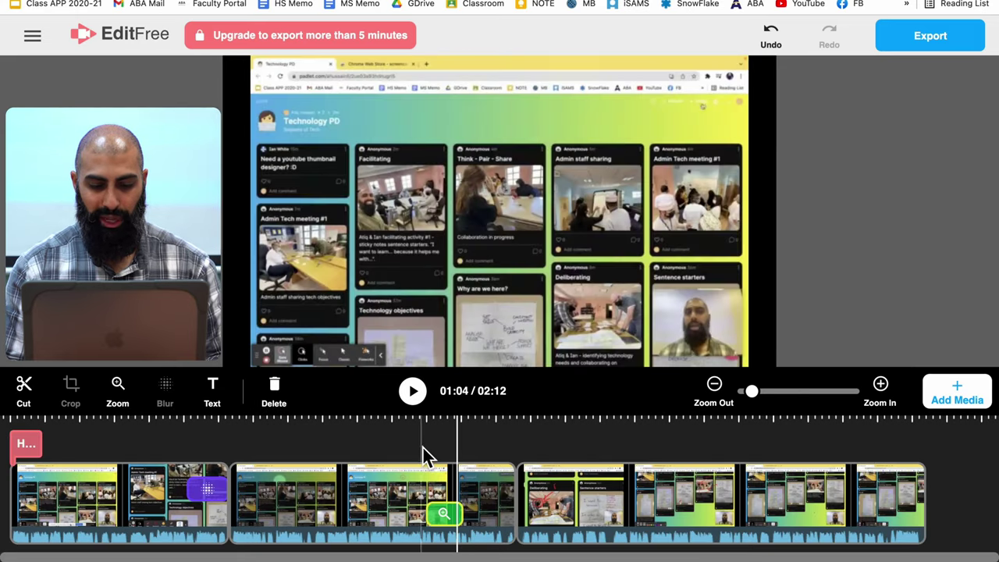
{"action": "left_click", "coordinate": [421, 446]}
{"action": "key", "text": "space"}
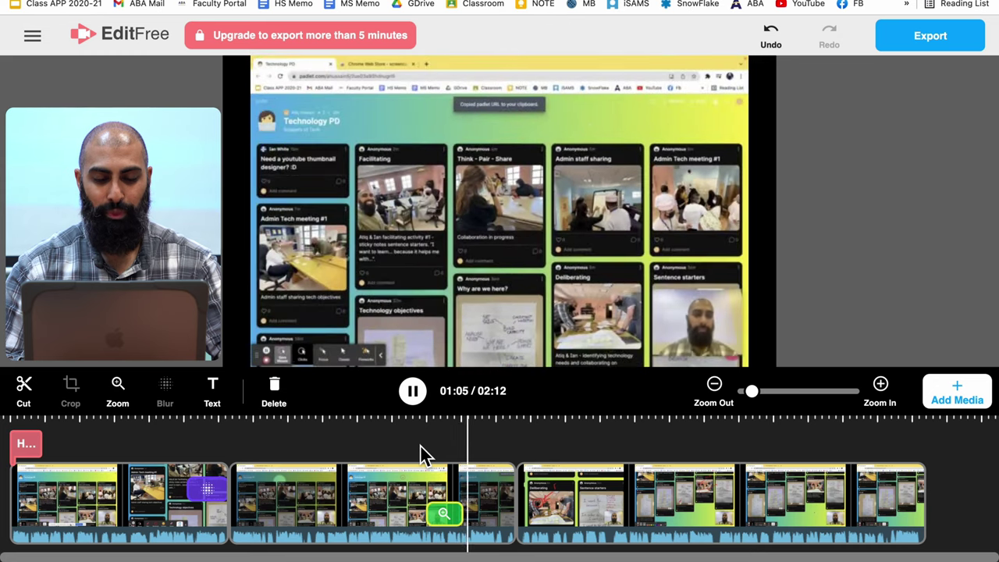
{"action": "key", "text": "space"}
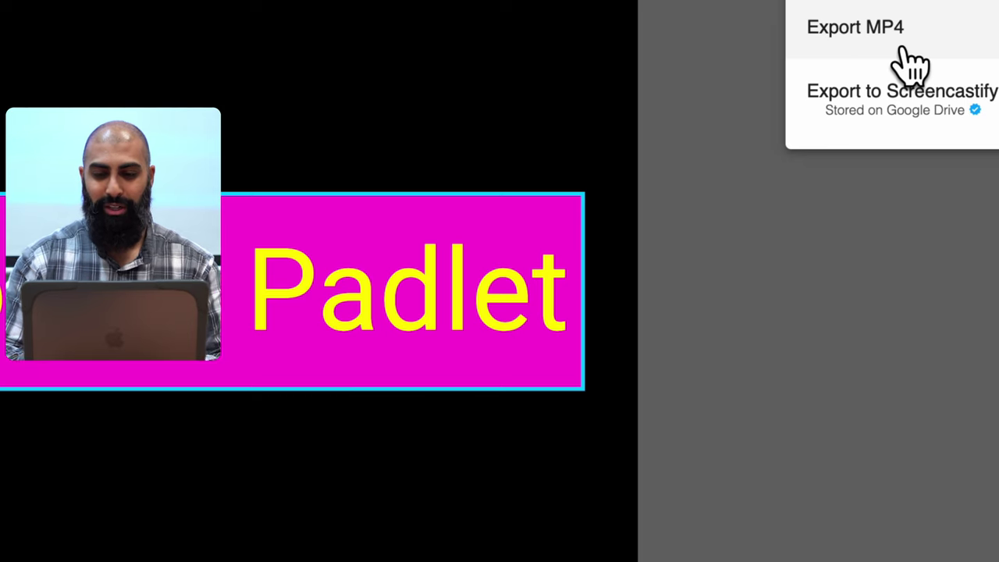
Export the video to Screencastify on Google Drive with the title 'How to use Padlet'.
{"action": "left_click", "coordinate": [898, 98]}
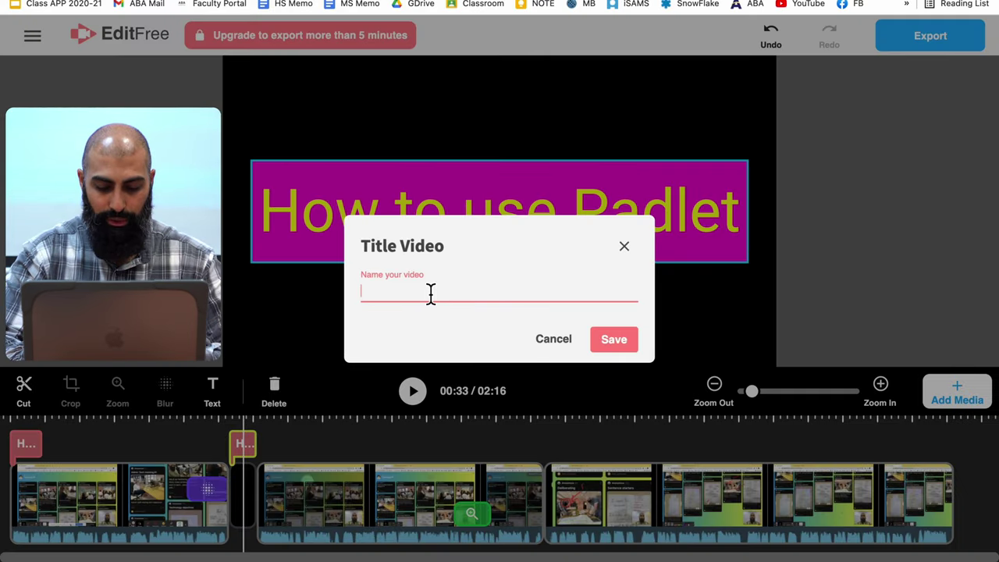
{"action": "type", "text": "How to use Padlet"}
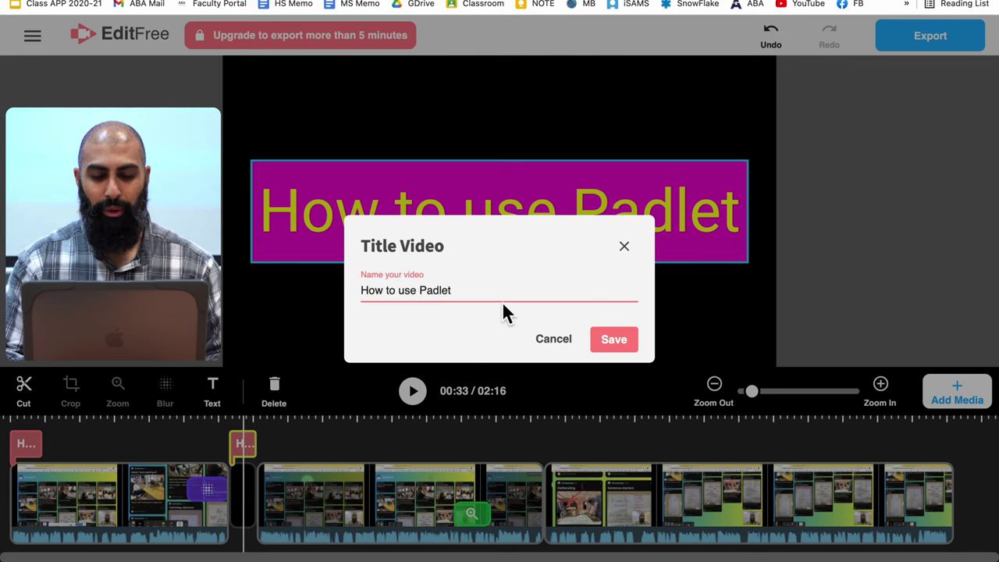
{"action": "left_click", "coordinate": [631, 345]}
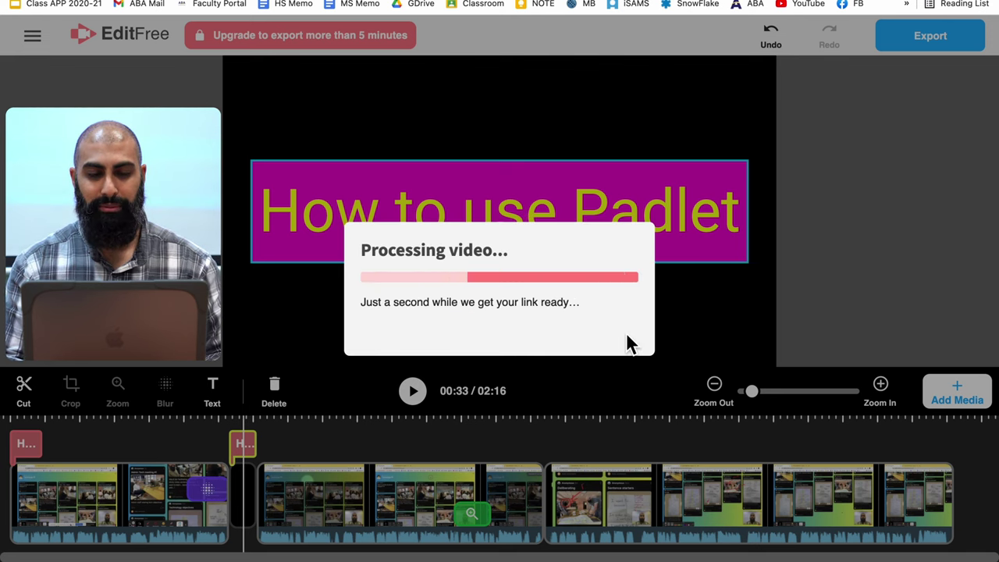